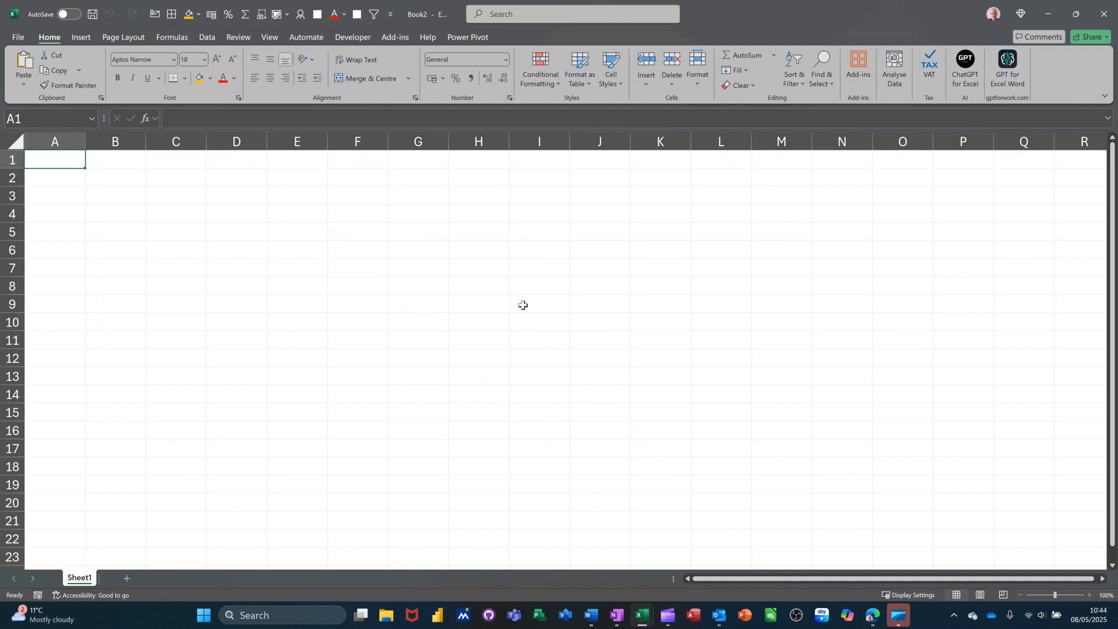
Enter 23o in cell D2 and format only the letter o as superscript.
{"action": "left_click", "coordinate": [222, 175]}
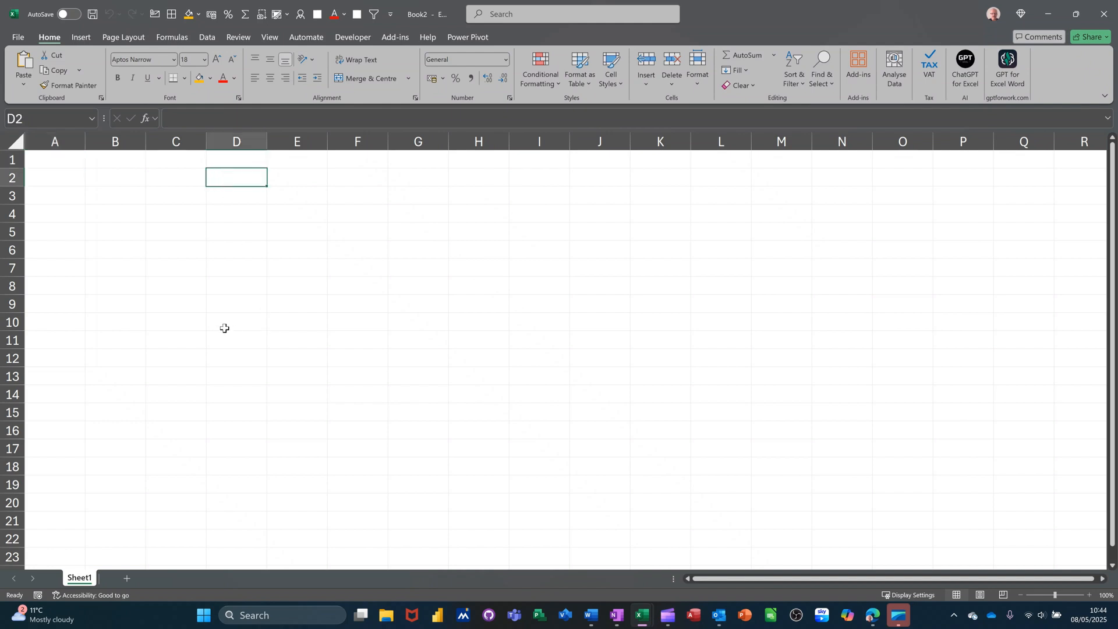
{"action": "type", "text": "23"}
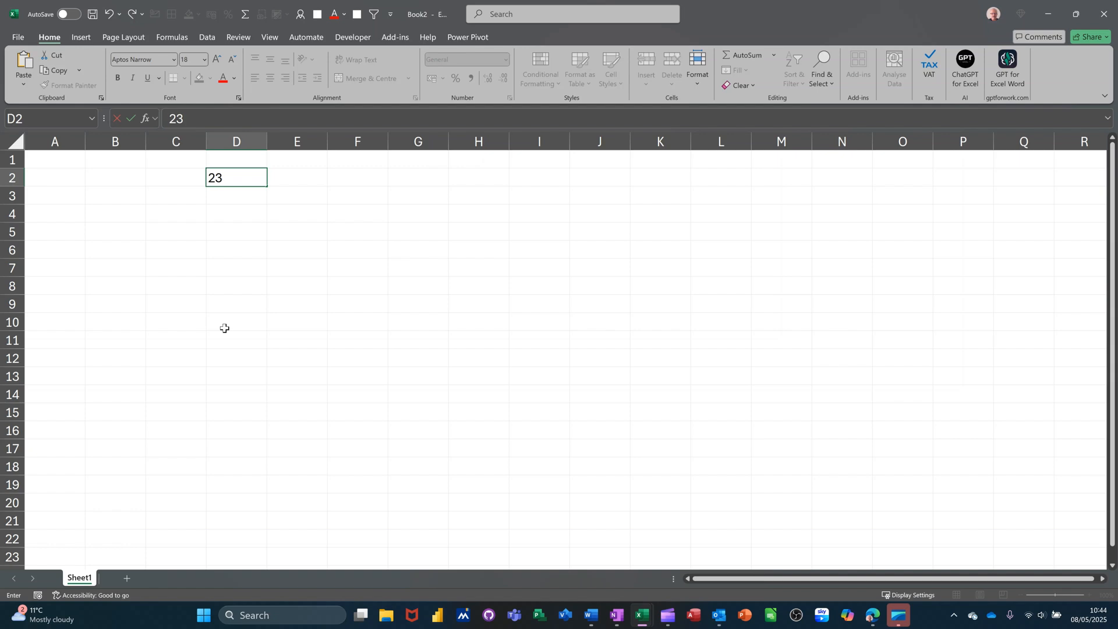
{"action": "type", "text": "o"}
{"action": "left_click_drag", "start_coordinate": [223, 176], "coordinate": [230, 177]}
{"action": "key", "text": "ctrl+shift+f"}
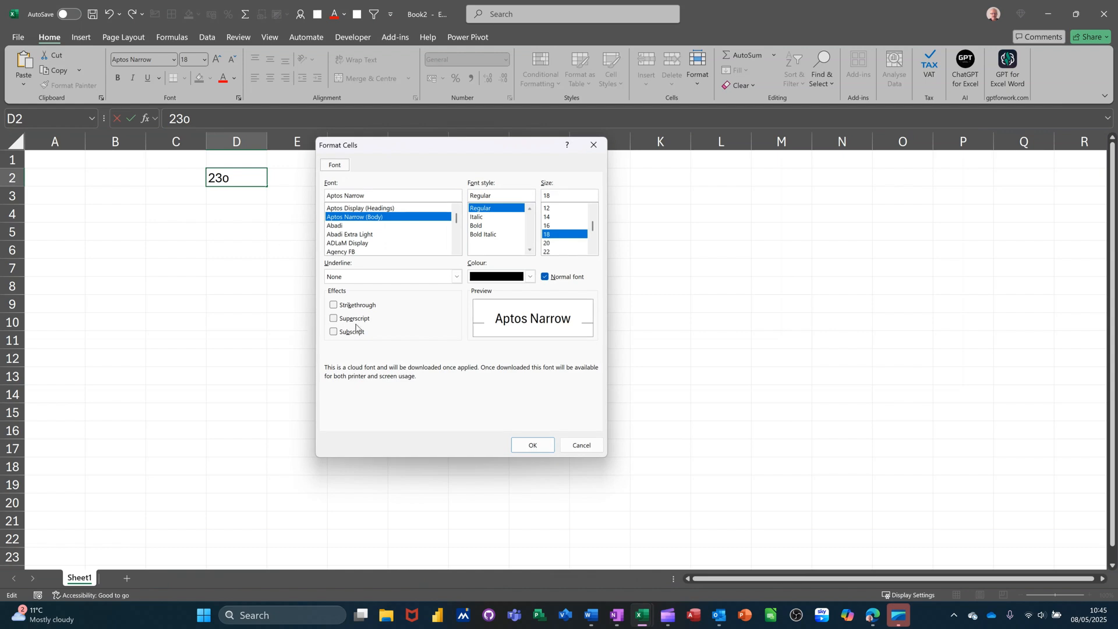
{"action": "left_click", "coordinate": [333, 319]}
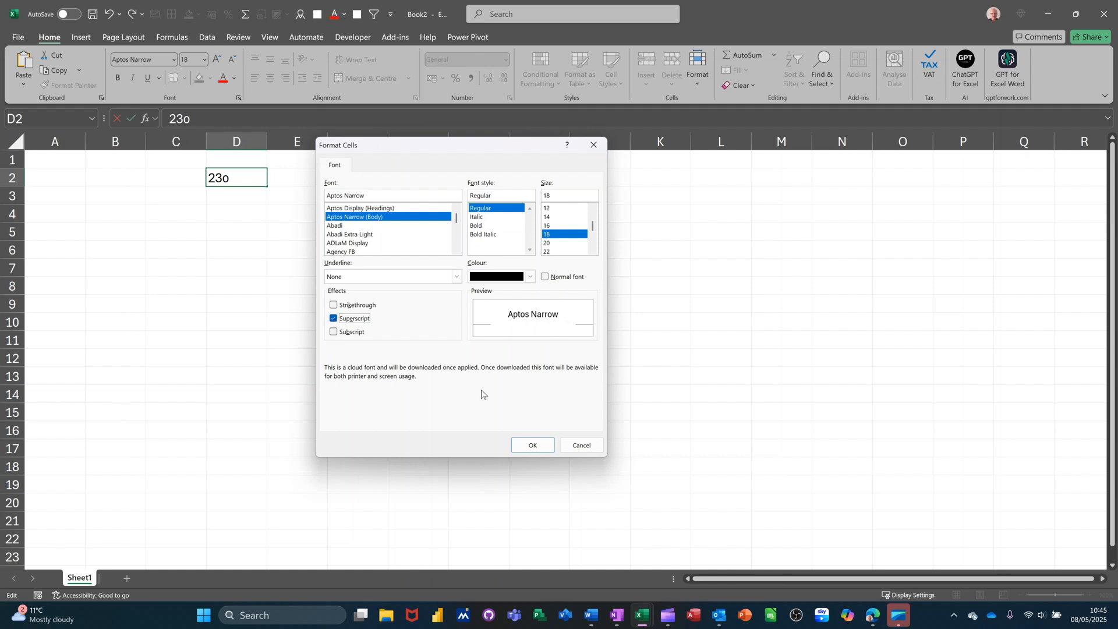
{"action": "left_click", "coordinate": [531, 447]}
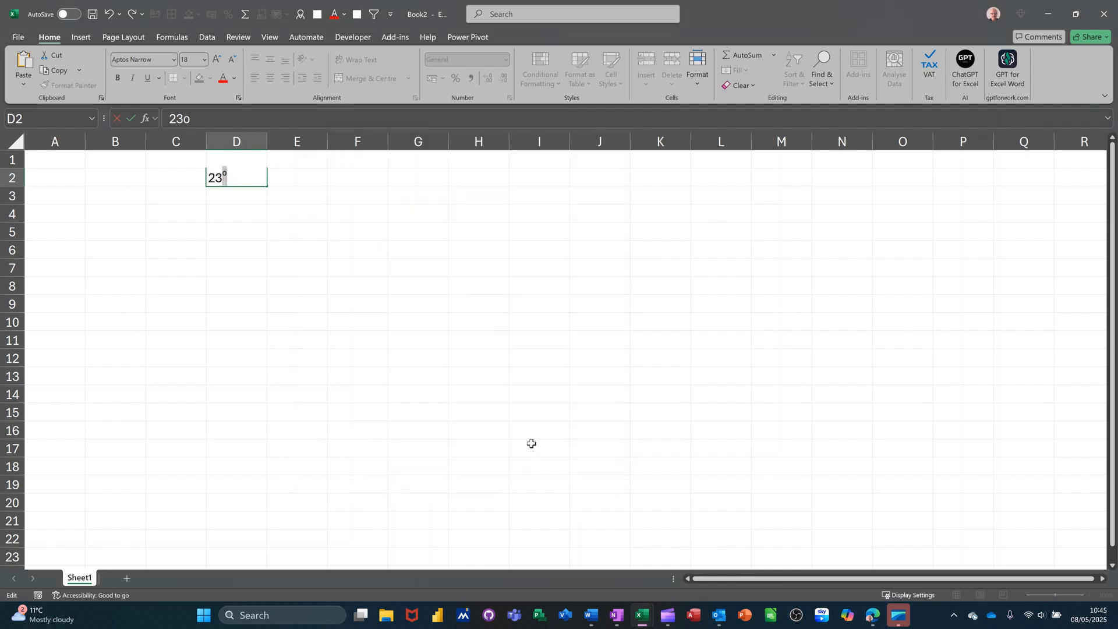
Enter 23rd in cell D3 and format only the letters rd as superscript.
{"action": "left_click", "coordinate": [249, 201]}
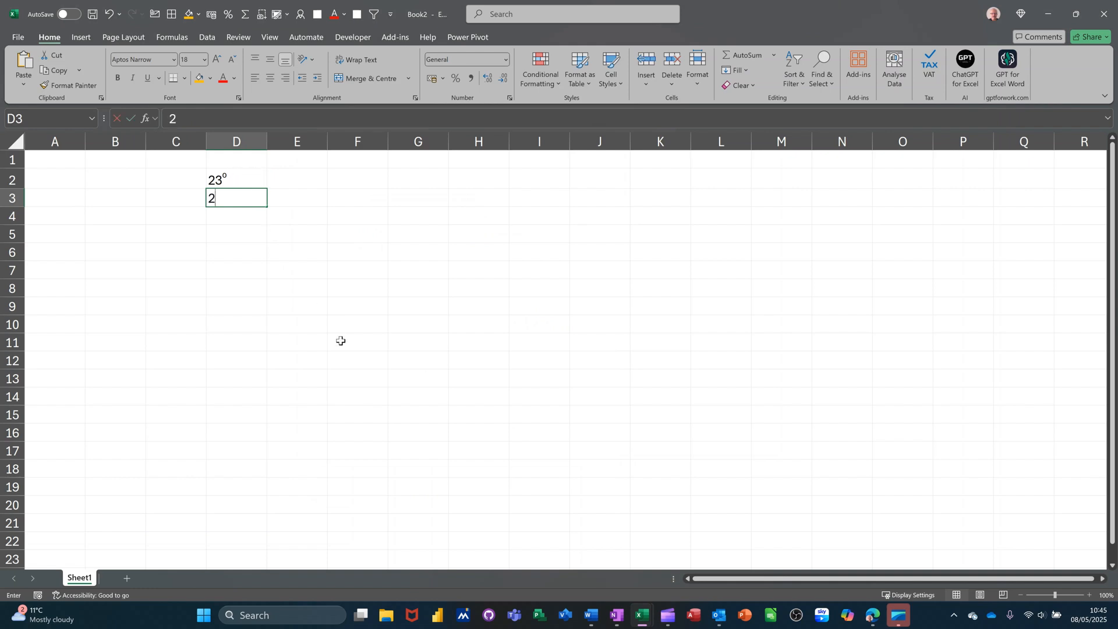
{"action": "type", "text": "23rd"}
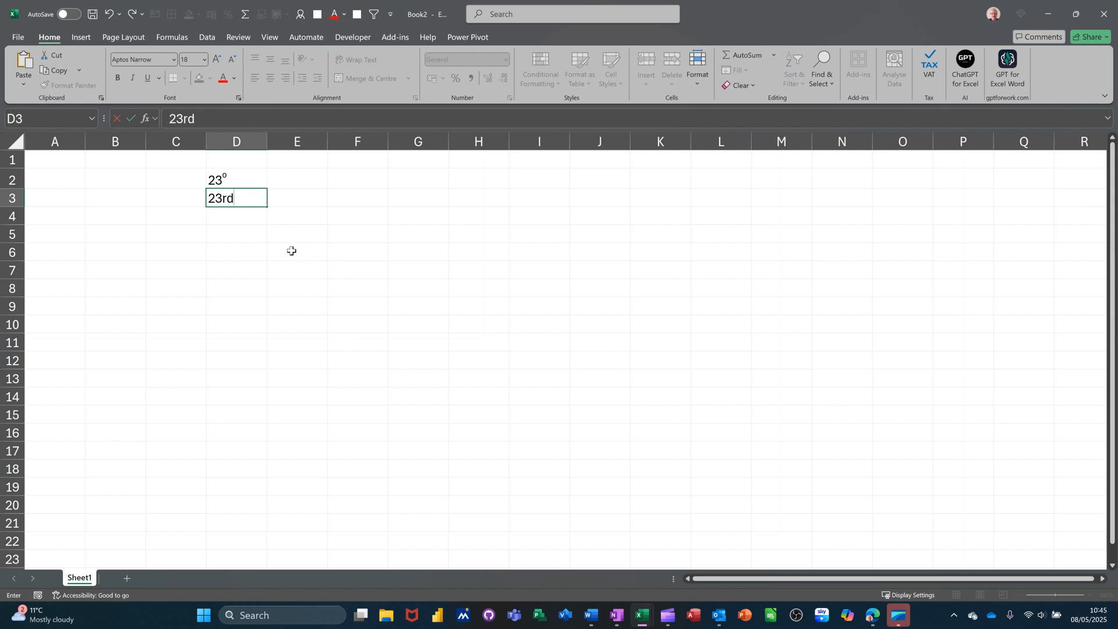
{"action": "left_click", "coordinate": [291, 251]}
{"action": "left_click", "coordinate": [228, 199]}
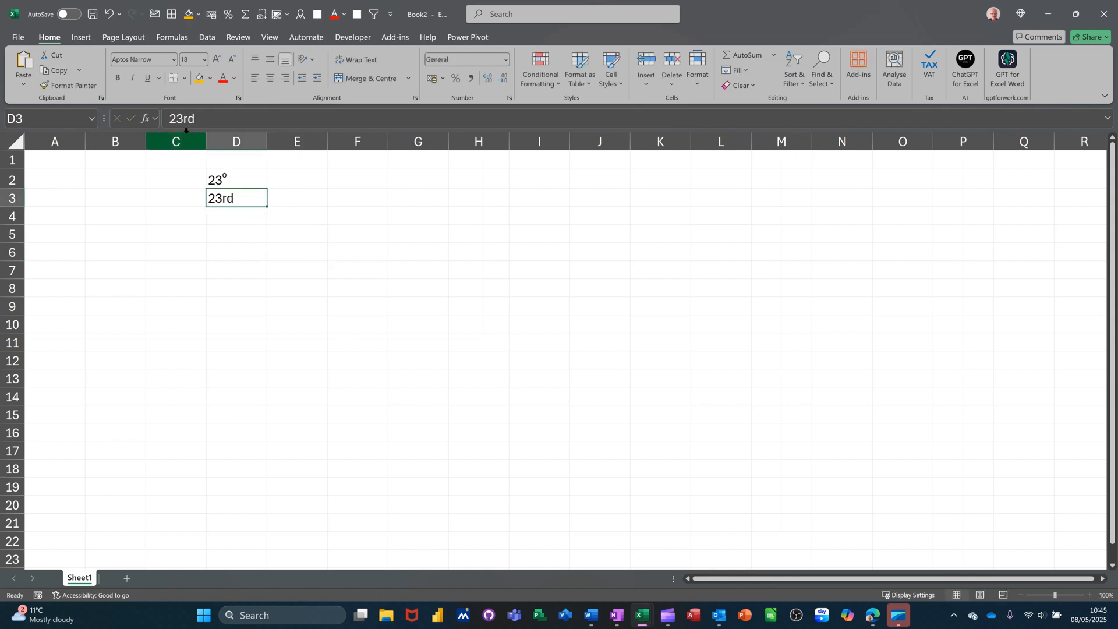
{"action": "left_click_drag", "start_coordinate": [185, 122], "coordinate": [202, 123]}
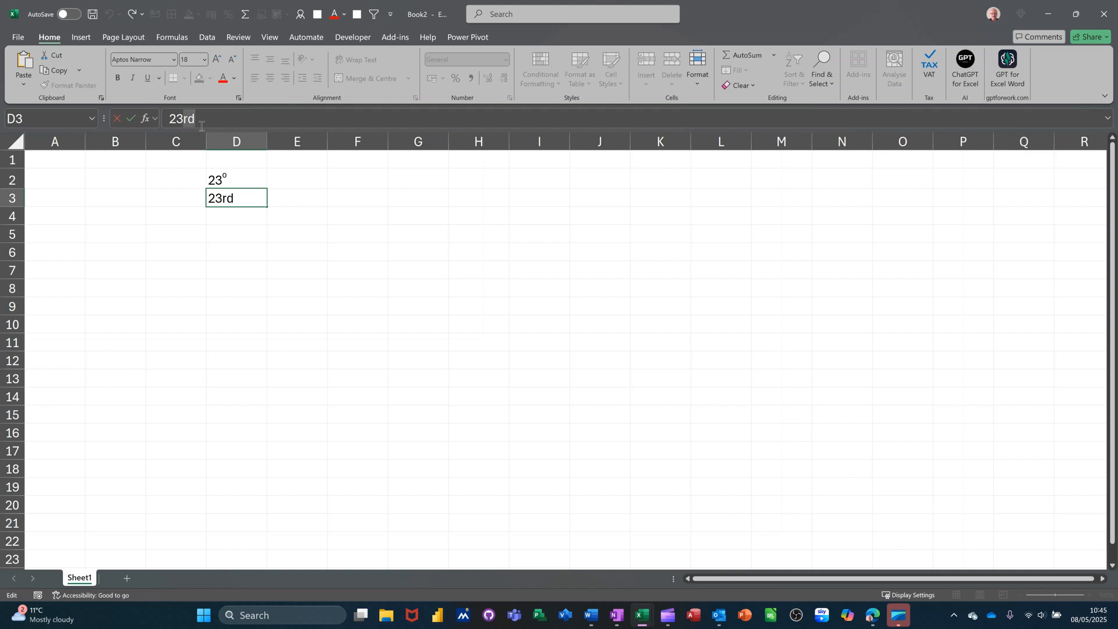
{"action": "key", "text": "ctrl+1"}
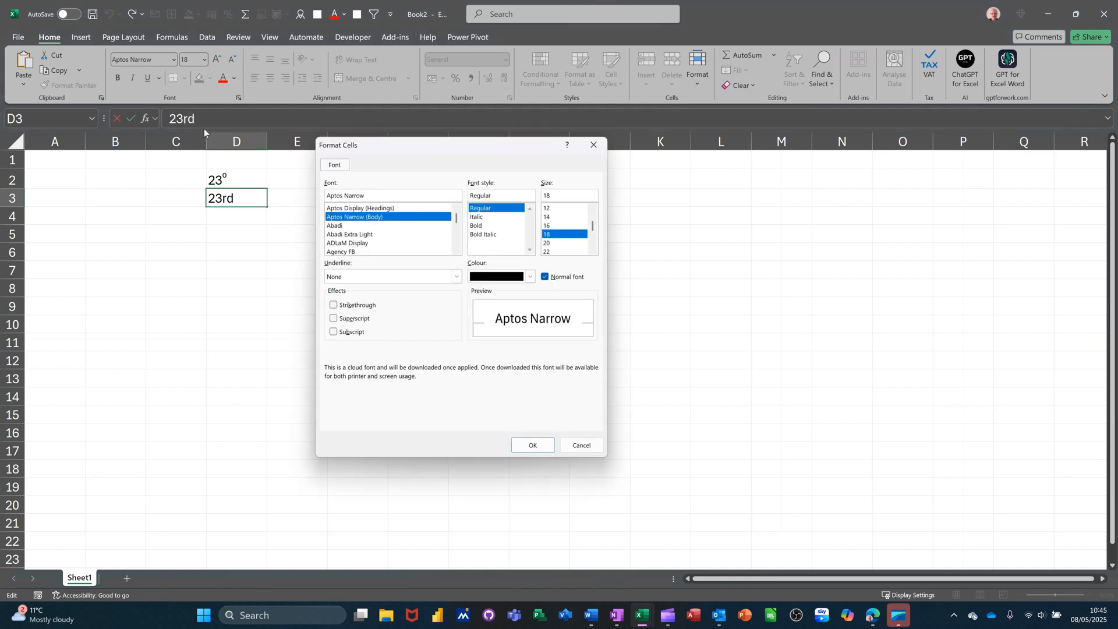
{"action": "left_click", "coordinate": [334, 318]}
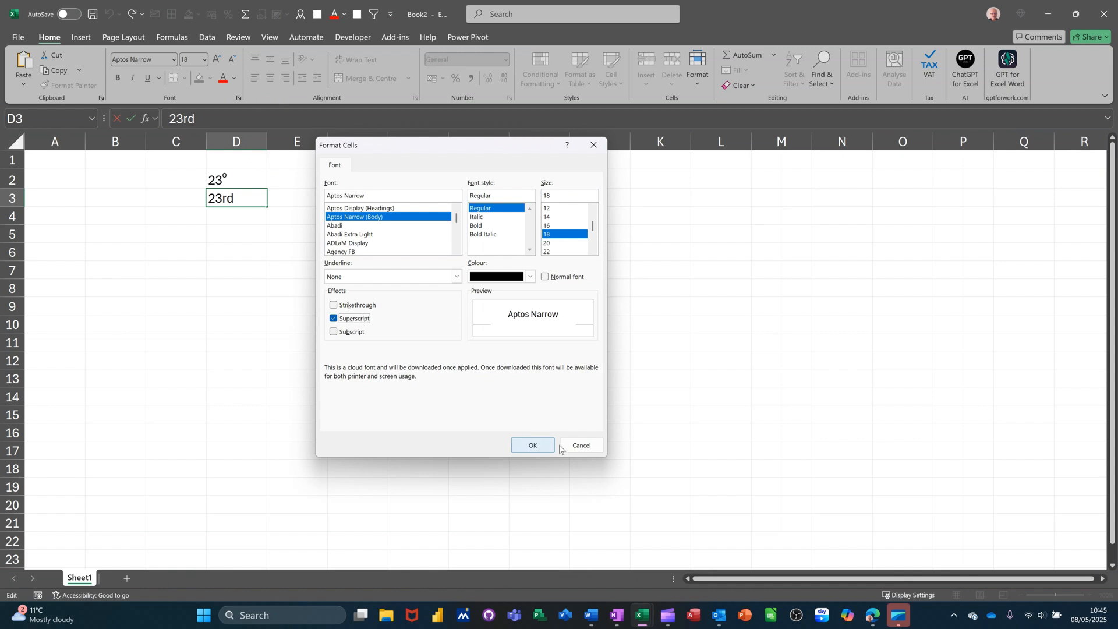
{"action": "left_click", "coordinate": [532, 445]}
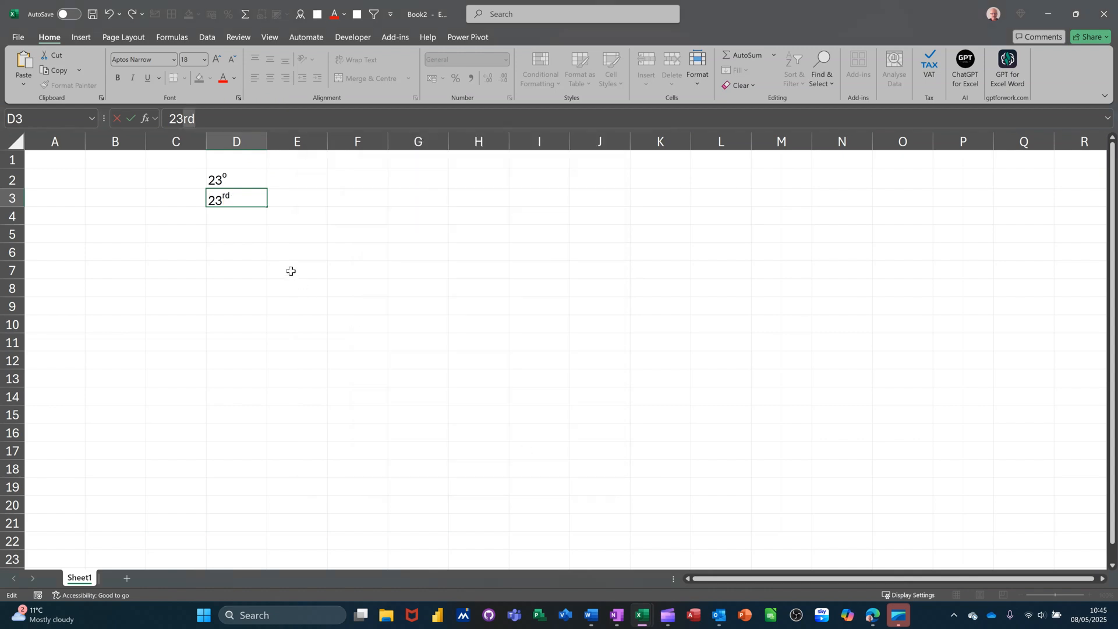
Fill the ordinal number series from cell D3 across row 3 to cell M3.
{"action": "left_click_drag", "start_coordinate": [267, 208], "coordinate": [484, 208]}
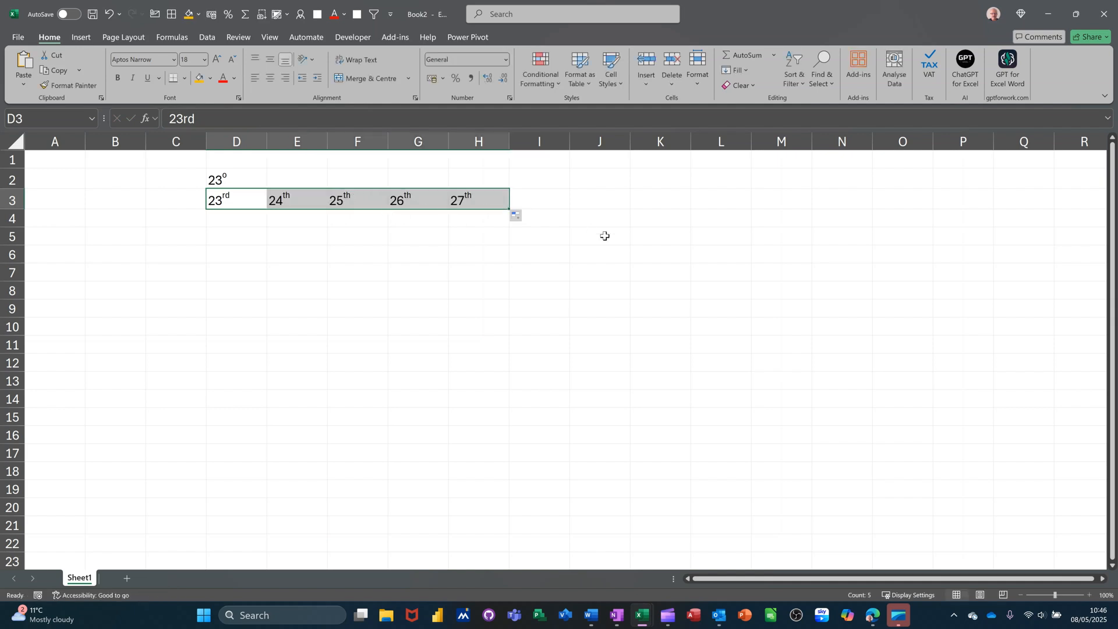
{"action": "left_click_drag", "start_coordinate": [509, 207], "coordinate": [831, 210]}
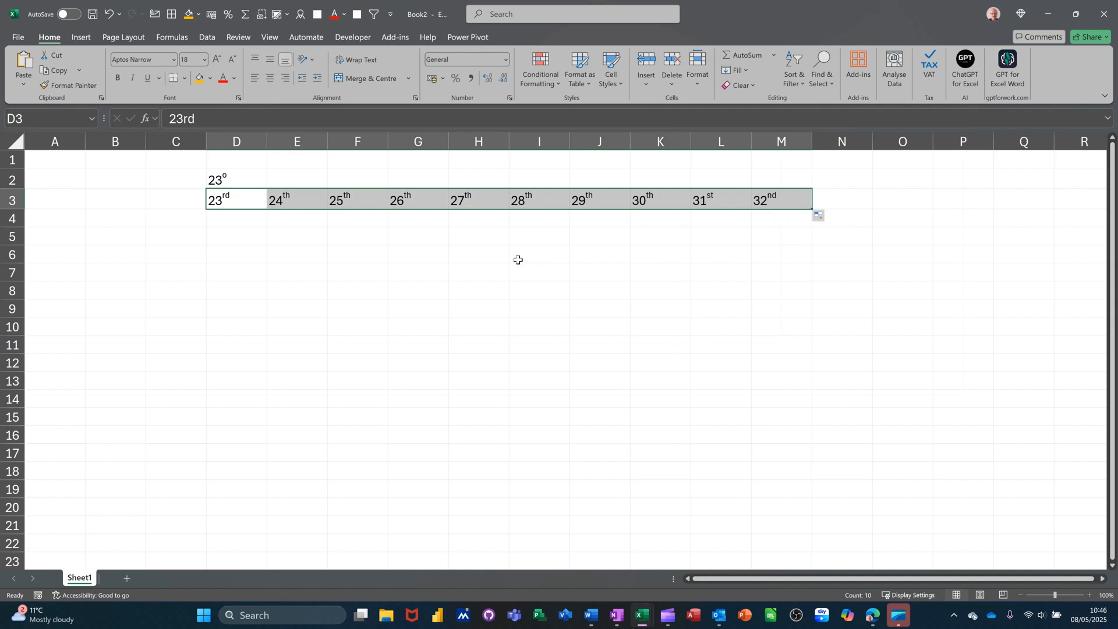
Enter H2SO4 in cell D4 and format the digit 2 as subscript.
{"action": "left_click", "coordinate": [247, 223]}
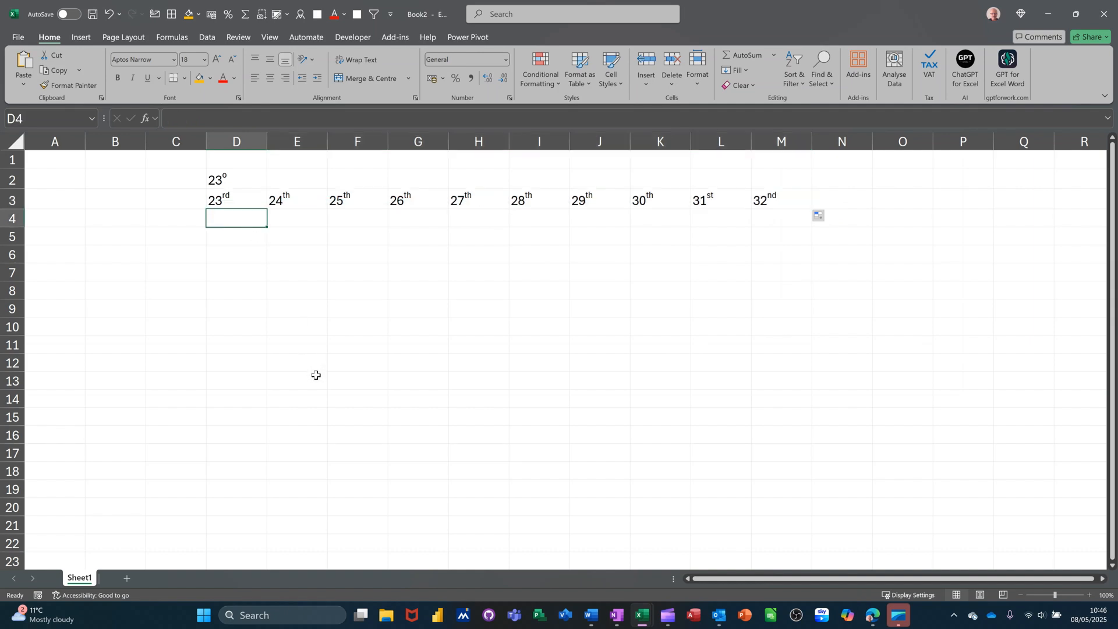
{"action": "type", "text": "H"}
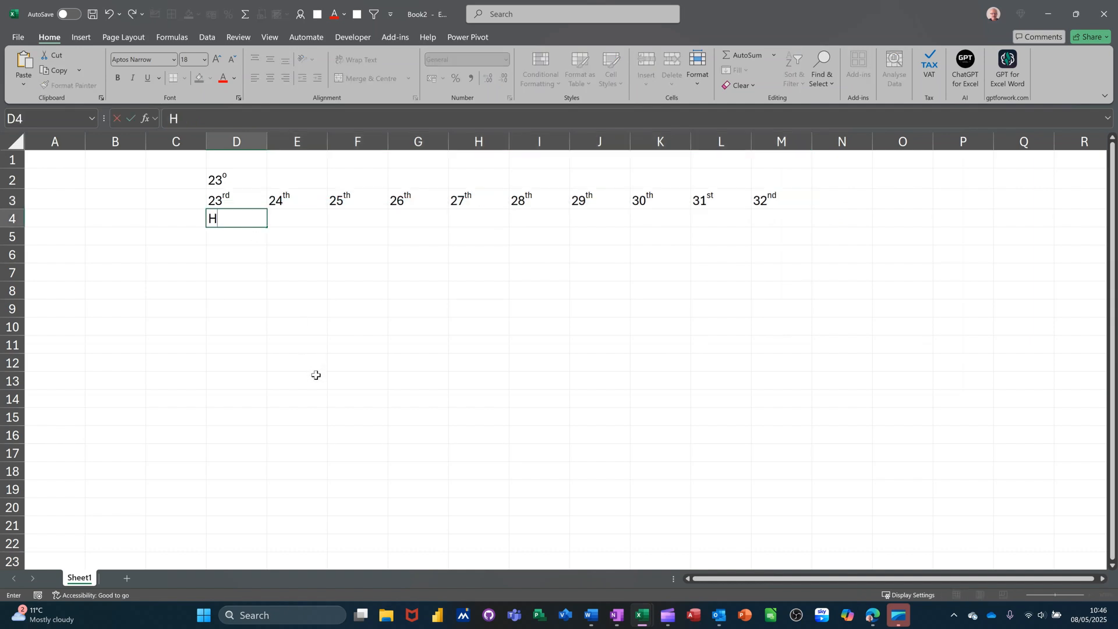
{"action": "type", "text": "2SO4"}
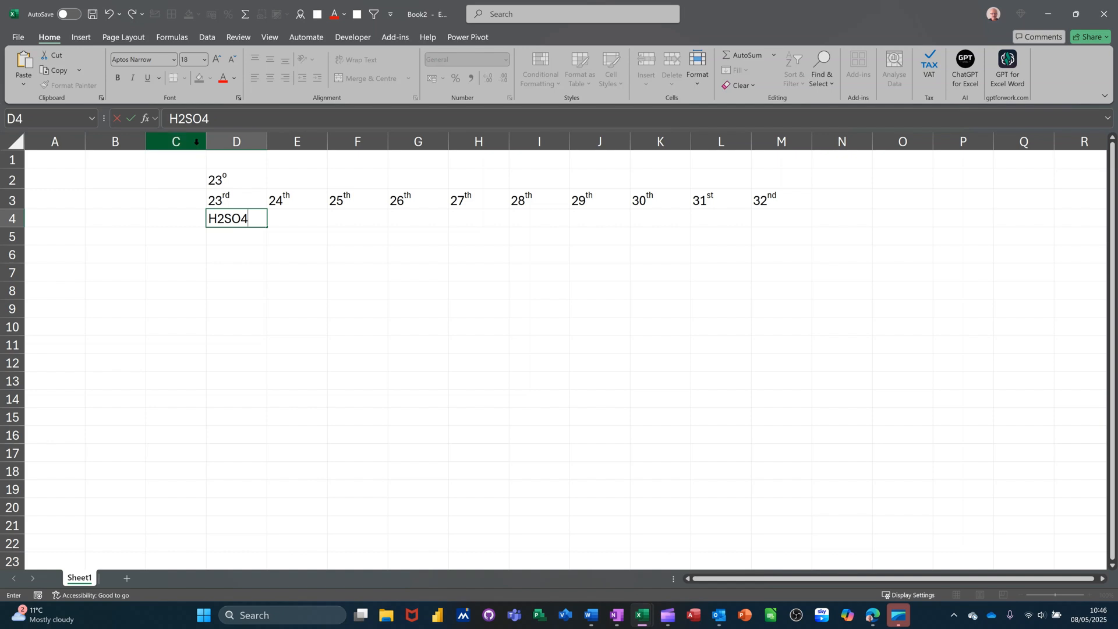
{"action": "left_click_drag", "start_coordinate": [178, 120], "coordinate": [186, 119]}
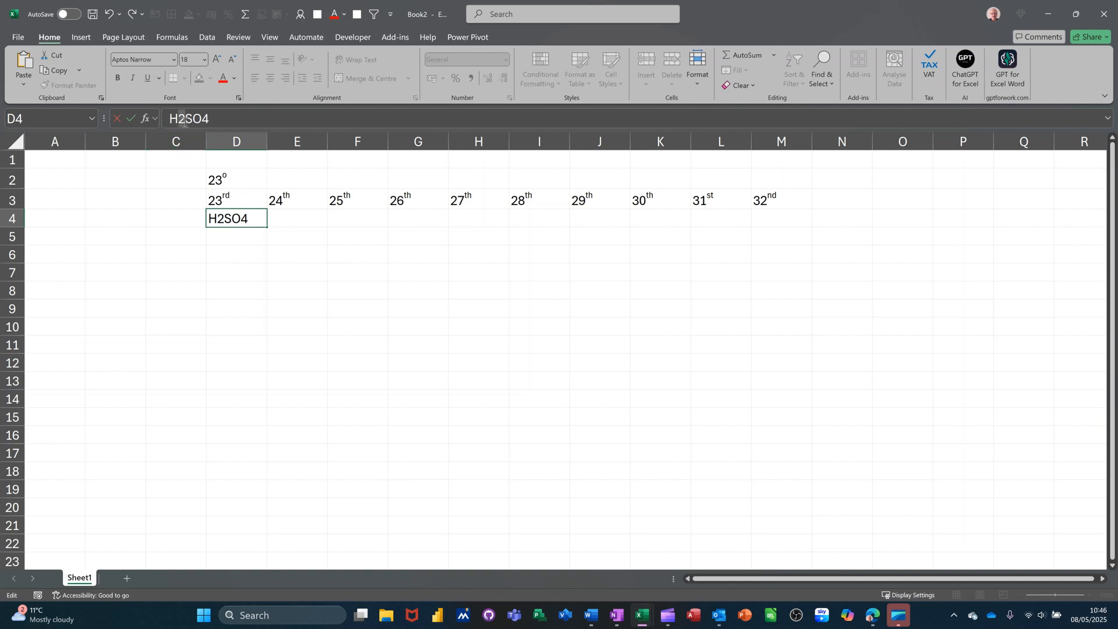
{"action": "key", "text": "ctrl+1"}
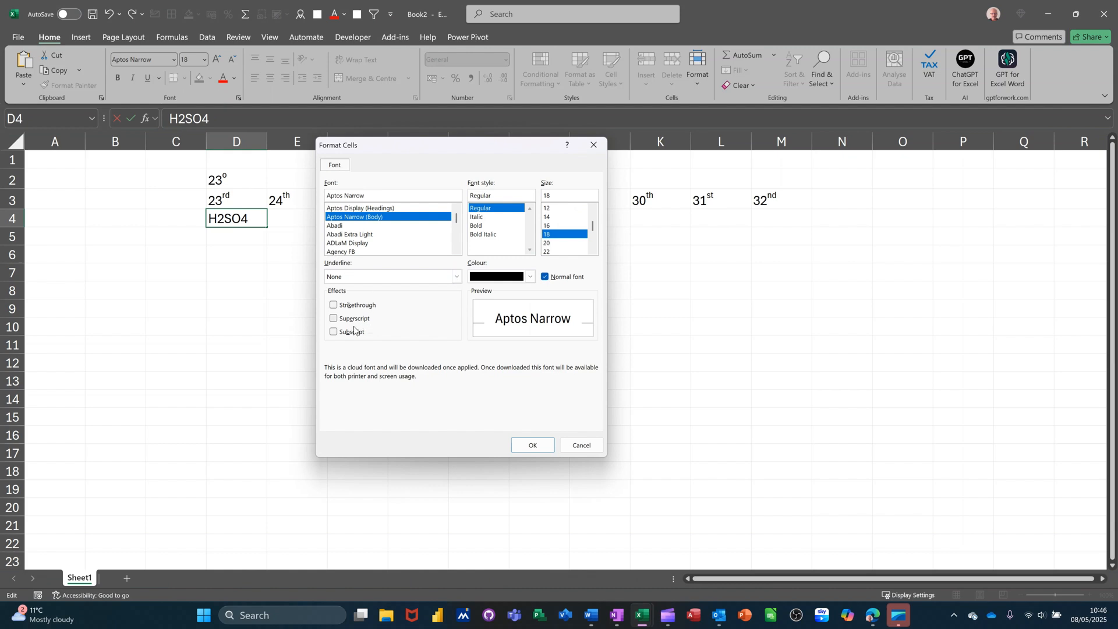
{"action": "left_click", "coordinate": [335, 334]}
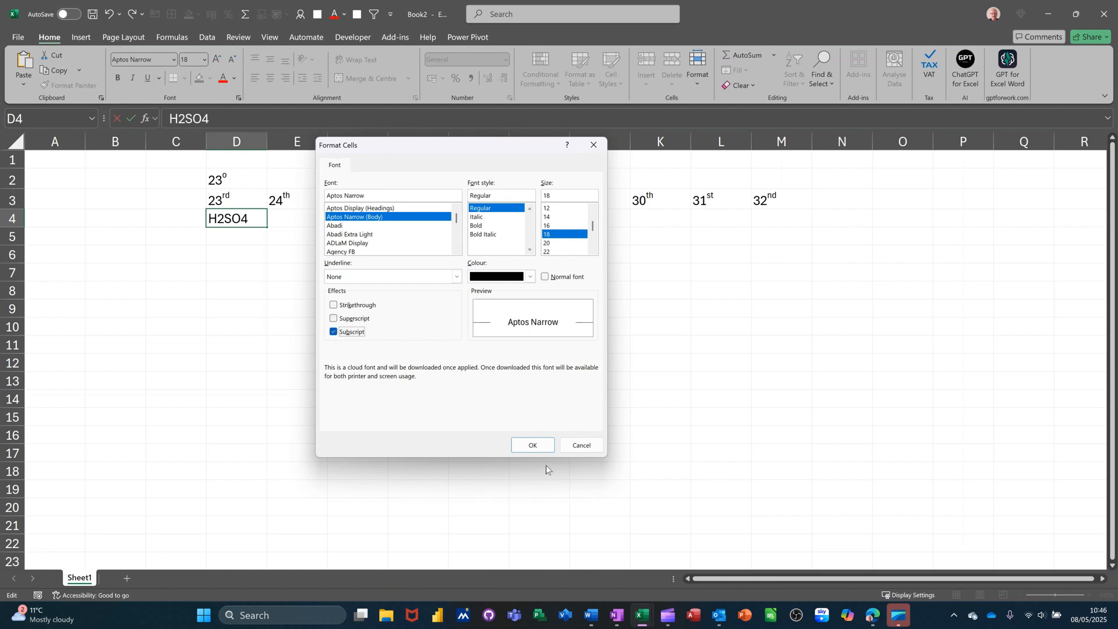
{"action": "left_click", "coordinate": [532, 447]}
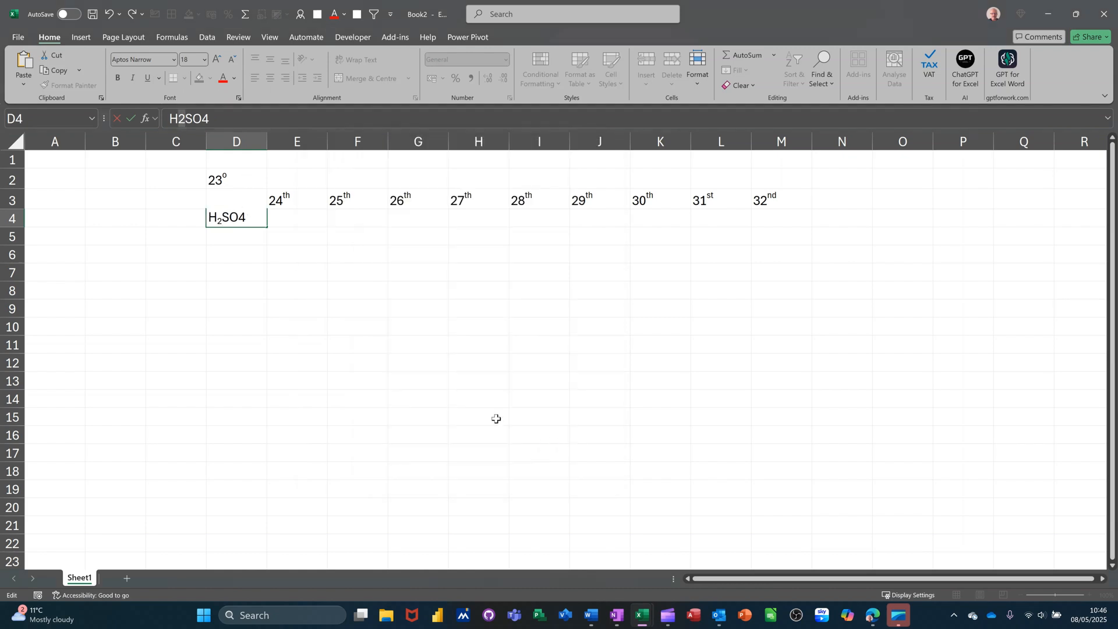
Format the digit 4 in the D4 chemical formula as subscript and commit the cell.
{"action": "left_click_drag", "start_coordinate": [201, 119], "coordinate": [211, 119]}
{"action": "key", "text": "ctrl+1"}
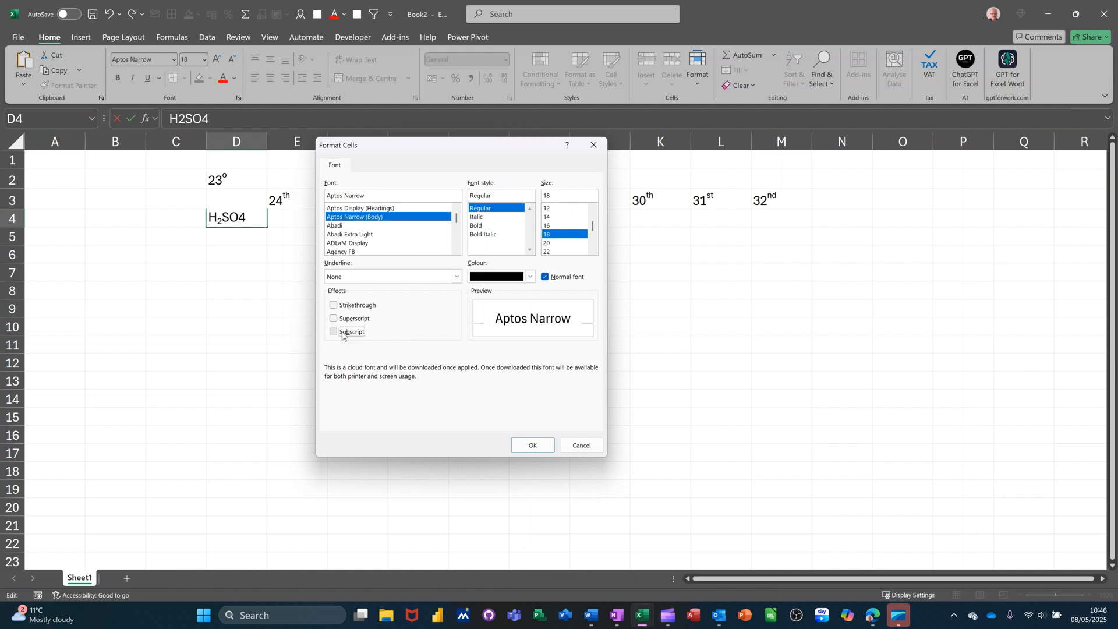
{"action": "left_click", "coordinate": [342, 333]}
{"action": "left_click", "coordinate": [522, 447]}
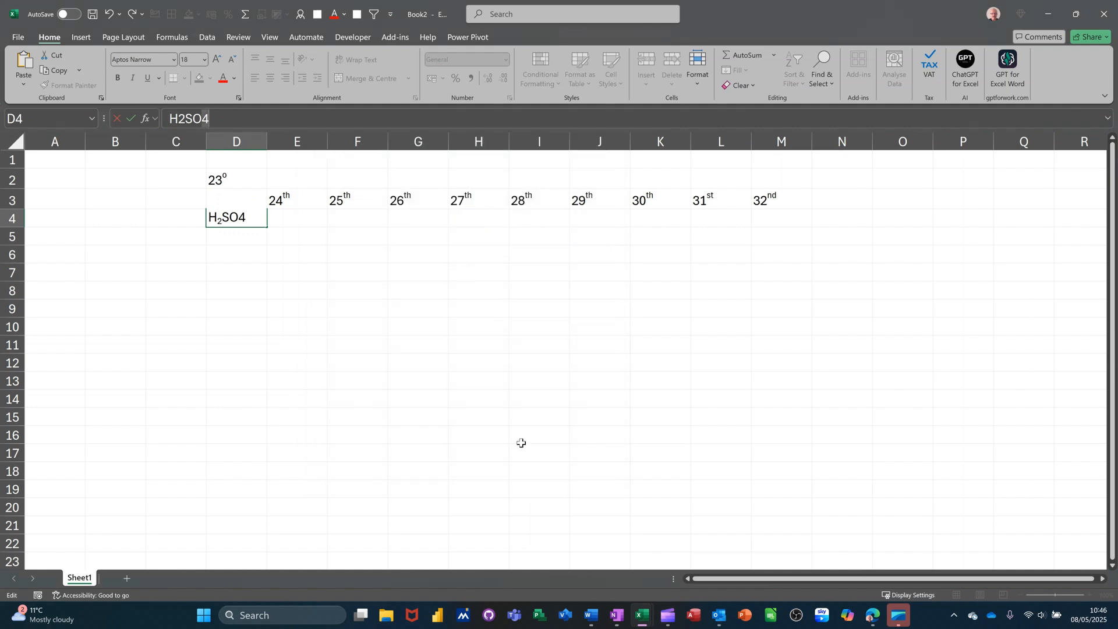
{"action": "left_click", "coordinate": [243, 260]}
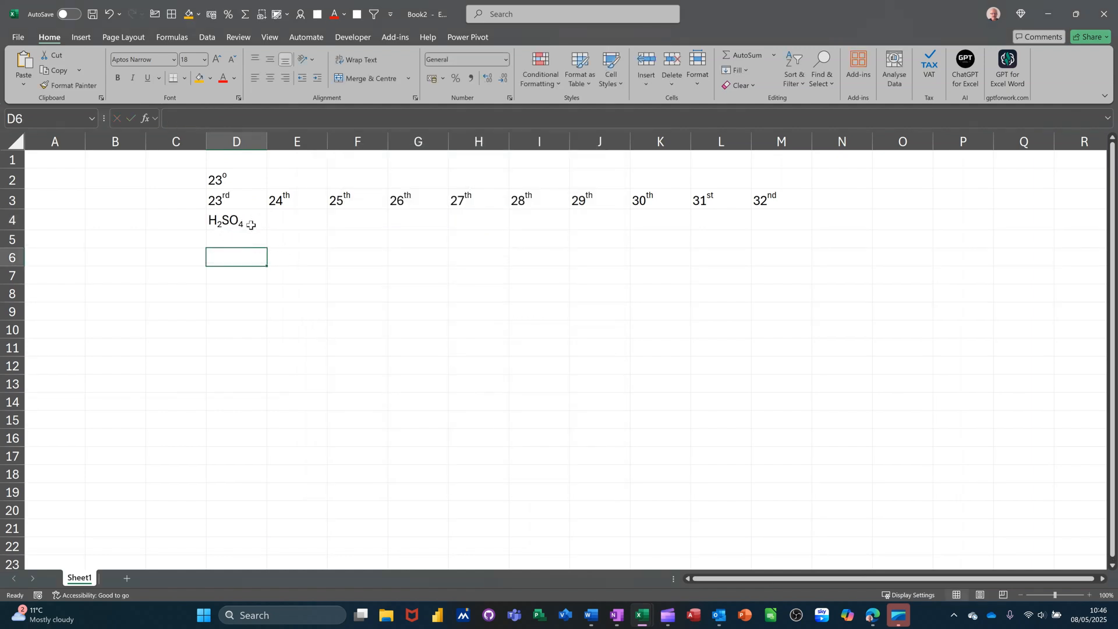
{"action": "left_click", "coordinate": [242, 223]}
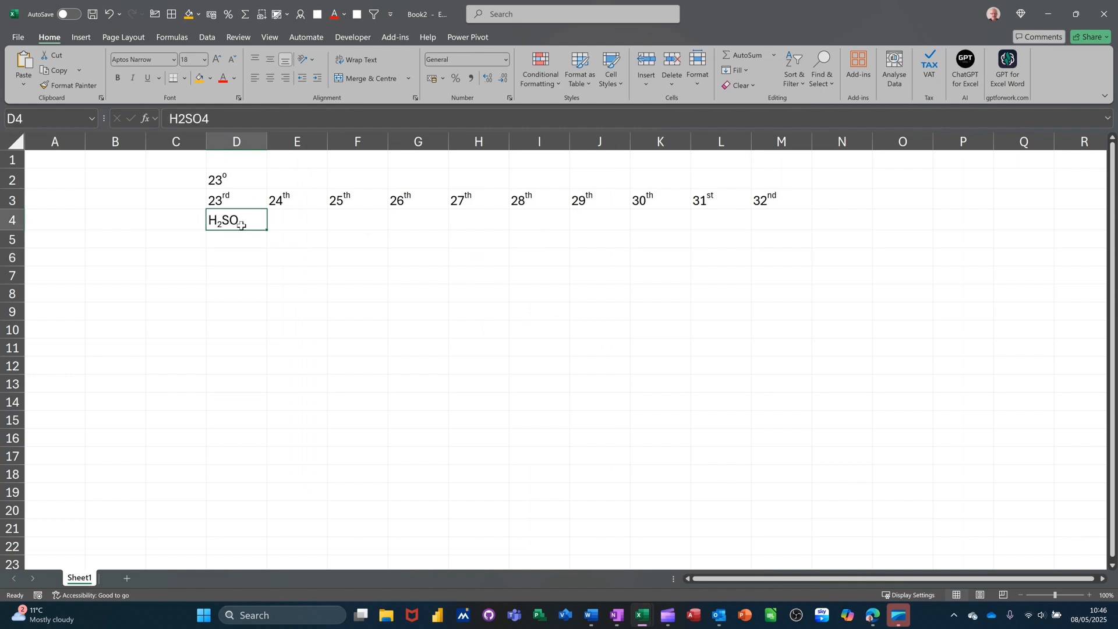
Examine the degree sign and other characters of the Symbol font in the Symbol dialog for cell D5, without inserting any.
{"action": "left_click", "coordinate": [241, 241]}
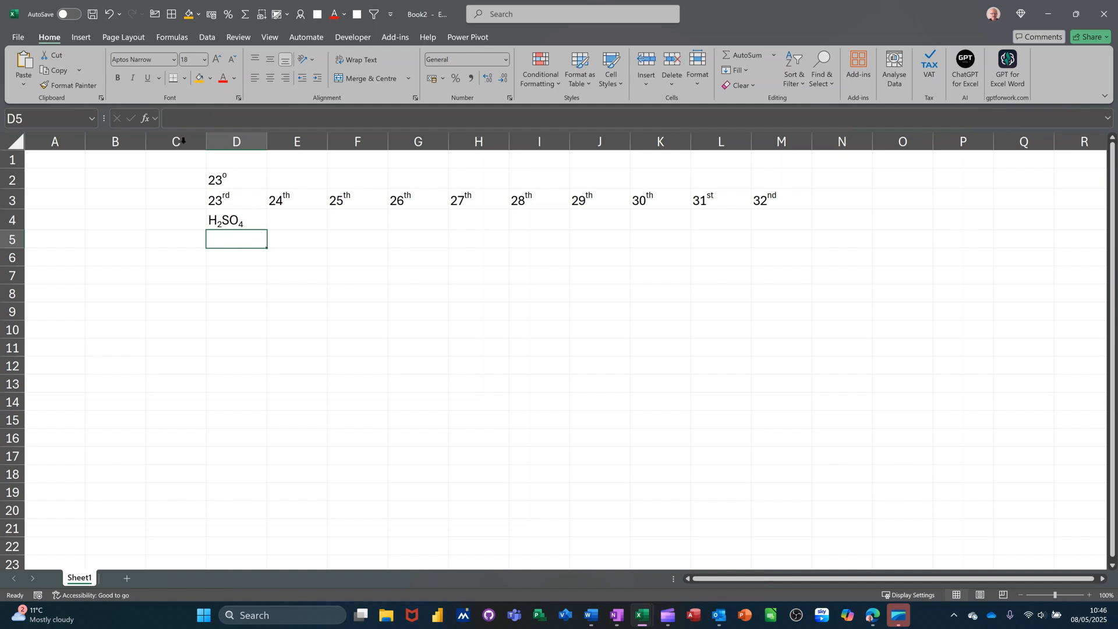
{"action": "left_click", "coordinate": [80, 37]}
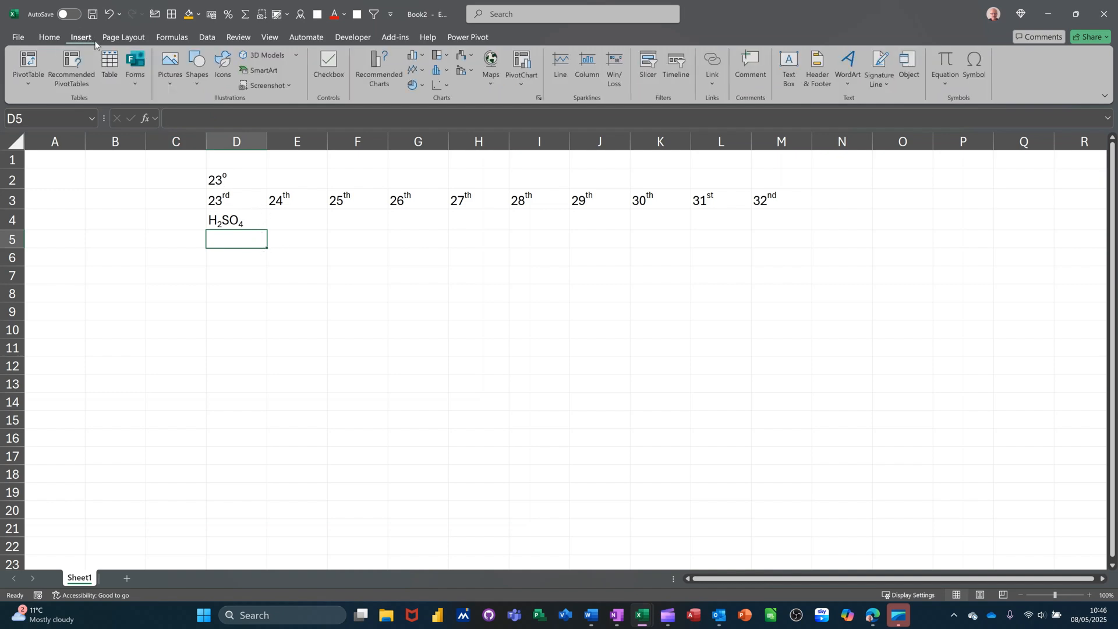
{"action": "left_click", "coordinate": [976, 65]}
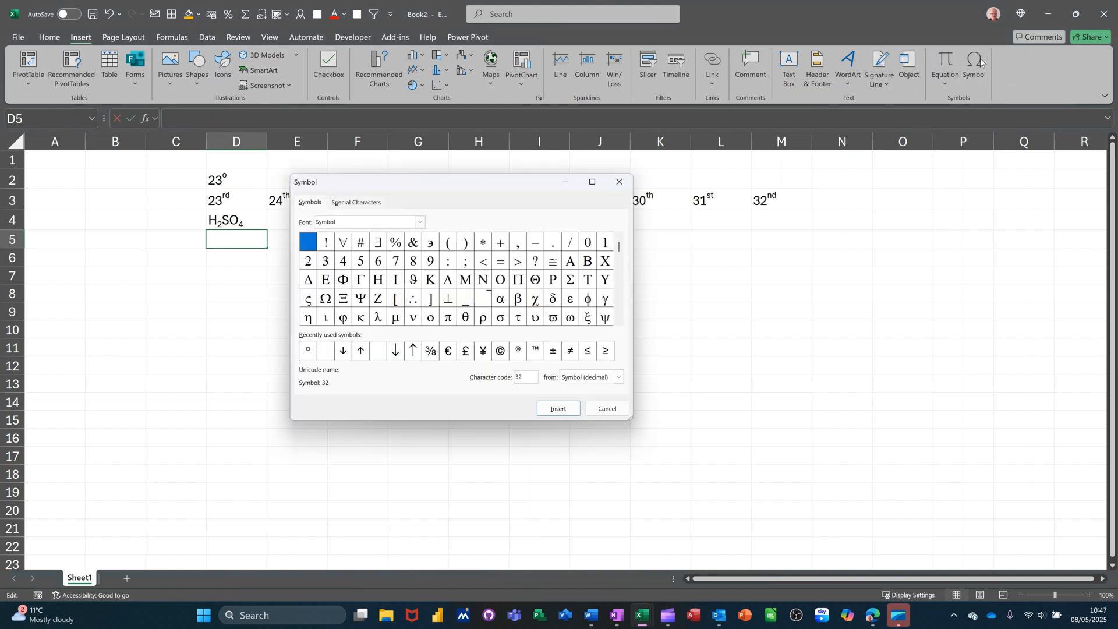
{"action": "left_click_drag", "start_coordinate": [501, 185], "coordinate": [634, 152]}
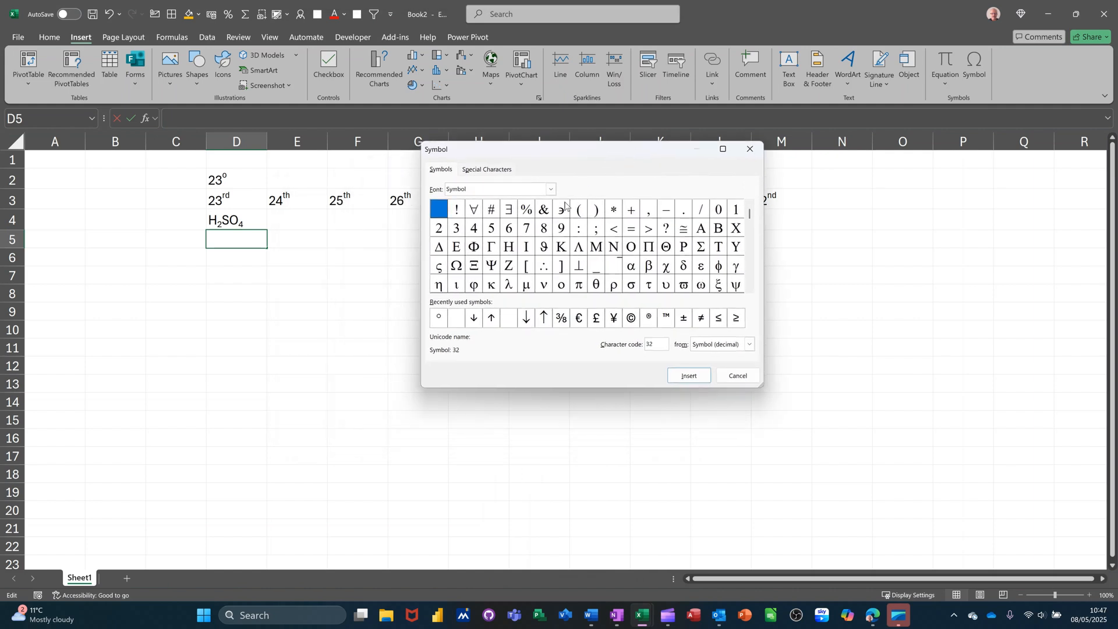
{"action": "left_click", "coordinate": [442, 325]}
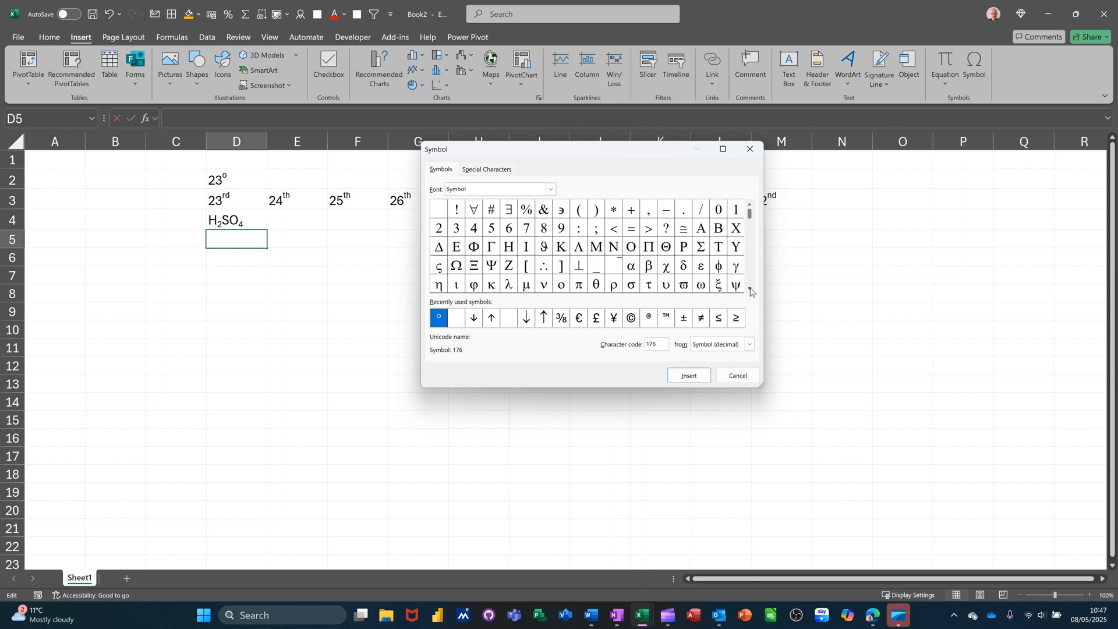
{"action": "left_click", "coordinate": [751, 291]}
{"action": "left_click", "coordinate": [751, 290]}
{"action": "left_click", "coordinate": [751, 291]}
{"action": "left_click", "coordinate": [750, 291]}
{"action": "left_click", "coordinate": [751, 290]}
{"action": "left_click", "coordinate": [750, 291]}
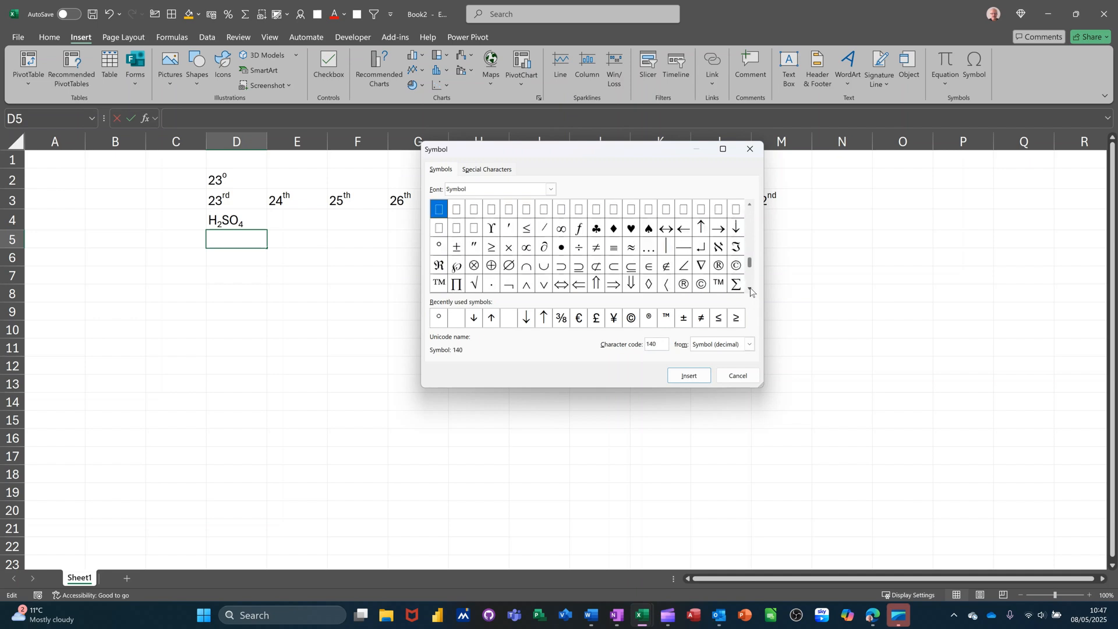
{"action": "left_click", "coordinate": [551, 190]}
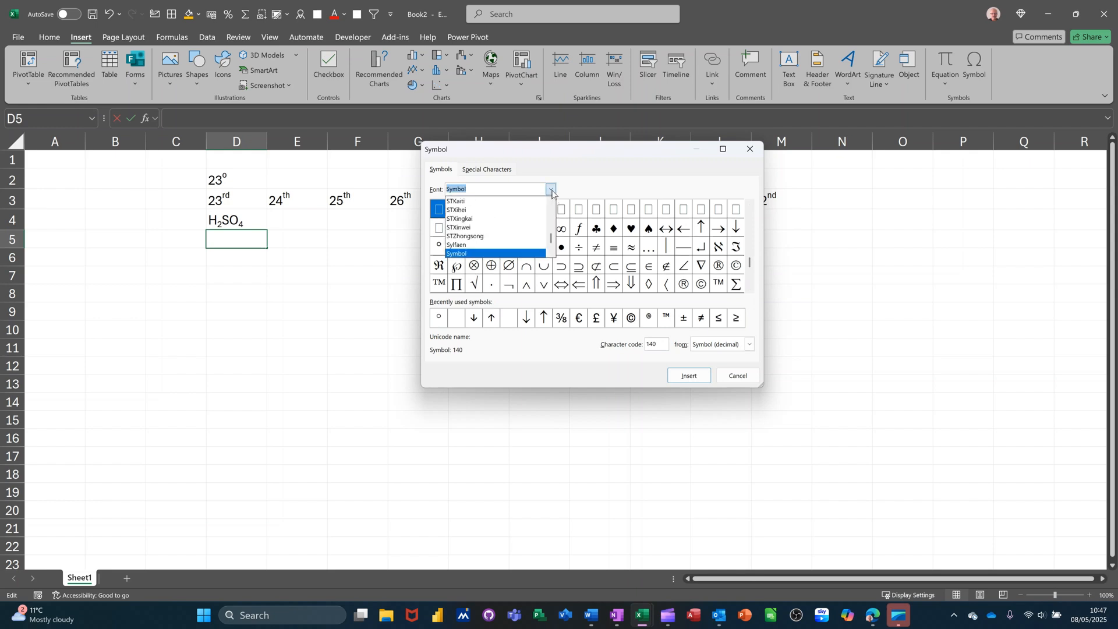
{"action": "left_click", "coordinate": [551, 190]}
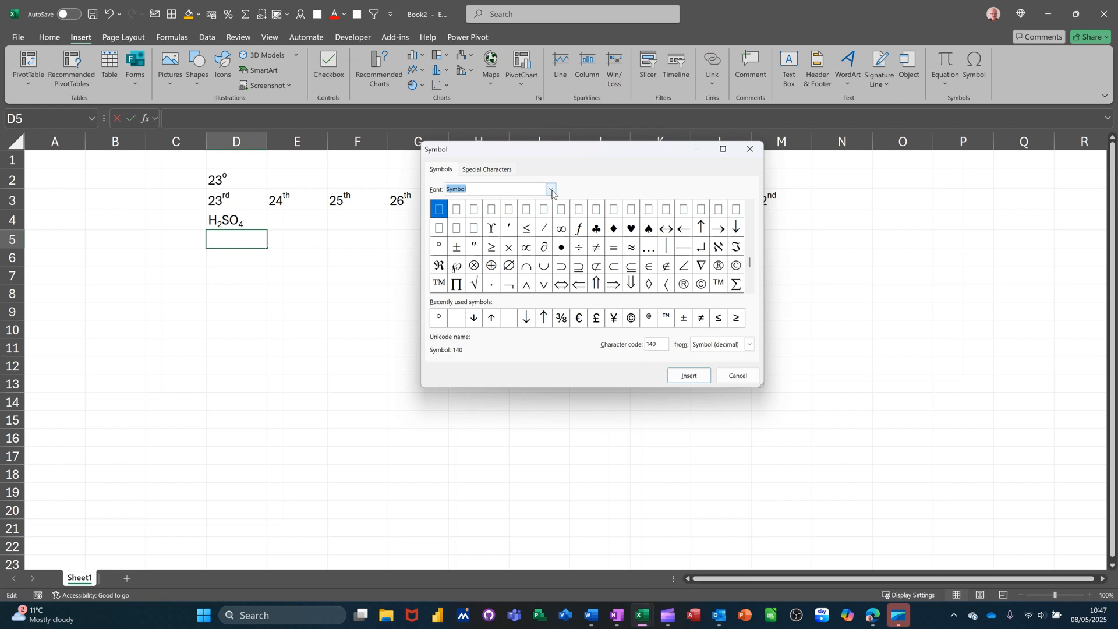
{"action": "left_click", "coordinate": [728, 377]}
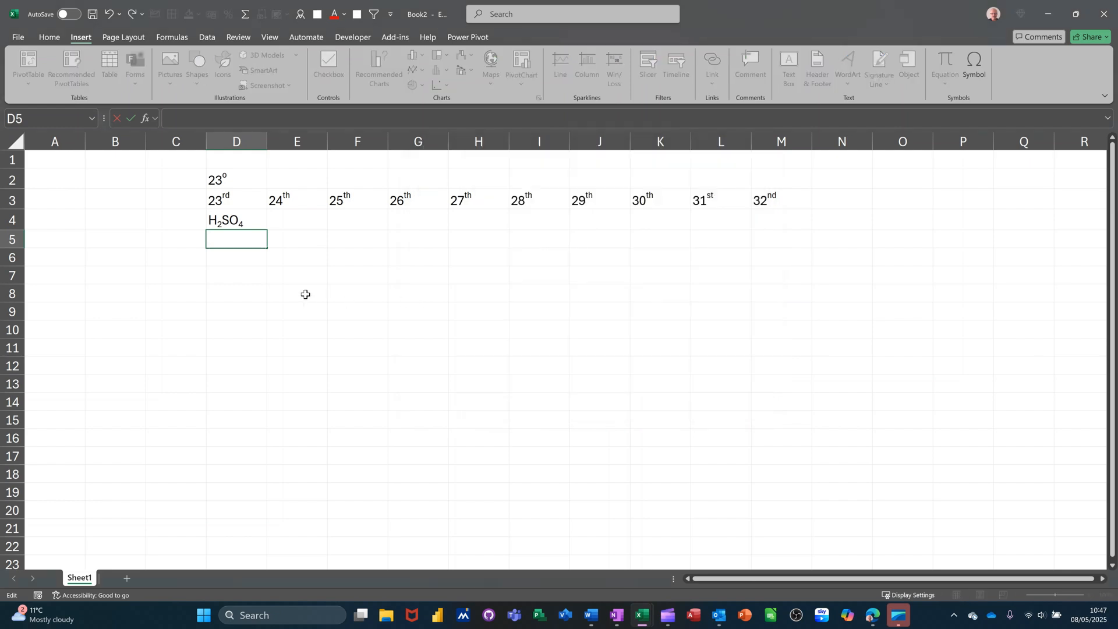
Enter 23° in cell D5, using the degree symbol character instead of a formatted letter.
{"action": "type", "text": "23"}
{"action": "type", "text": "°"}
{"action": "left_click", "coordinate": [250, 180]}
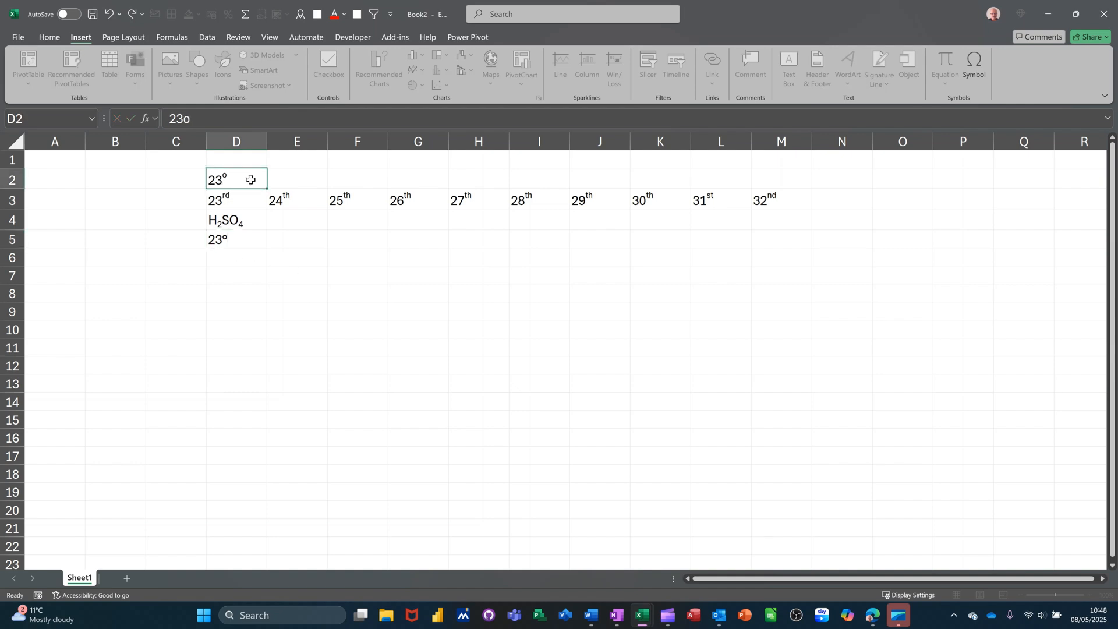
Enter a person's first name in cell D6 and apply the Strikethrough font effect to the cell.
{"action": "left_click", "coordinate": [247, 239]}
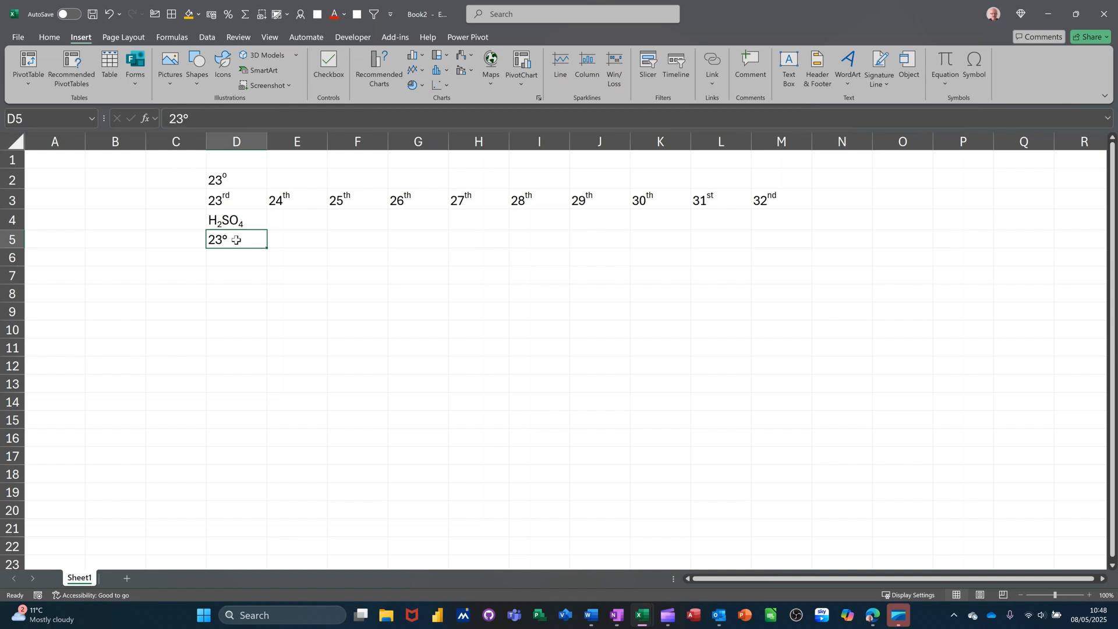
{"action": "left_click", "coordinate": [237, 261]}
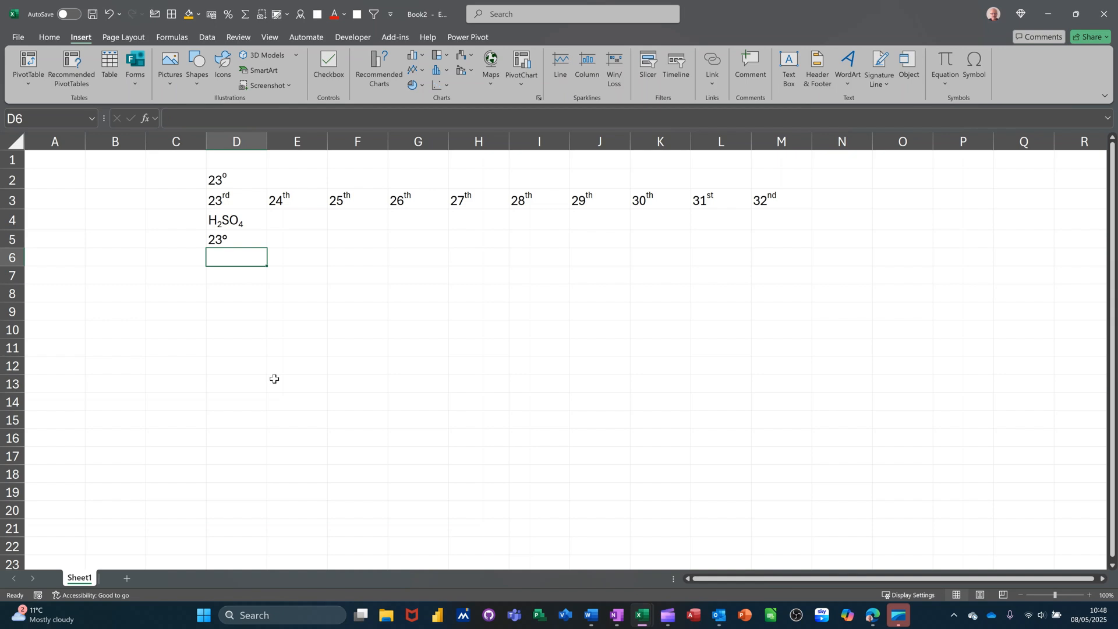
{"action": "type", "text": "sTEVE"}
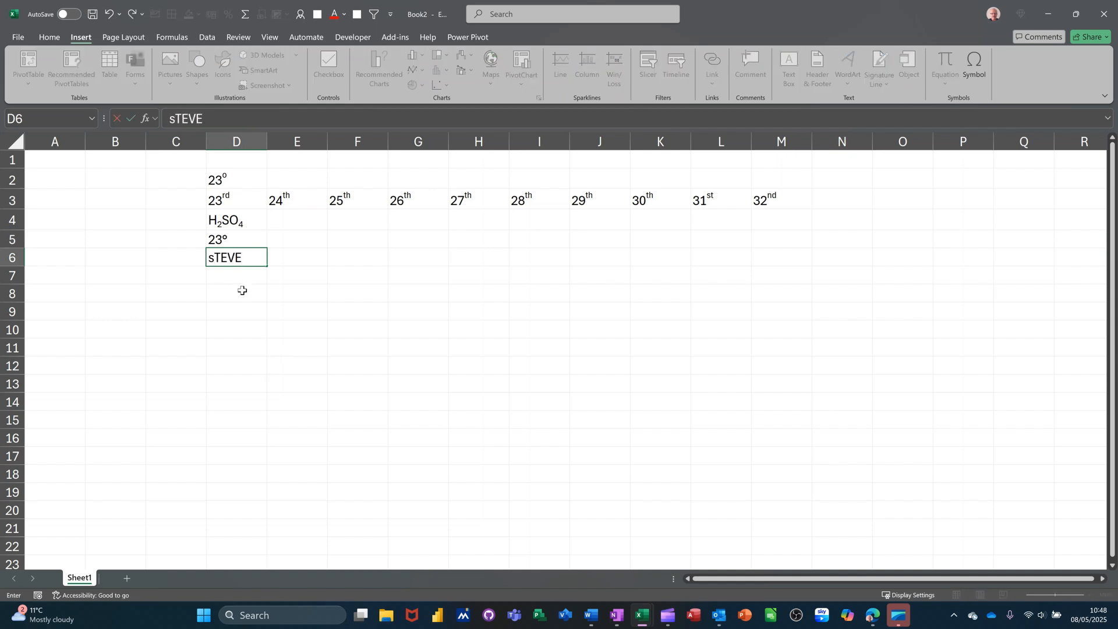
{"action": "key", "text": "Return"}
{"action": "left_click", "coordinate": [241, 261]}
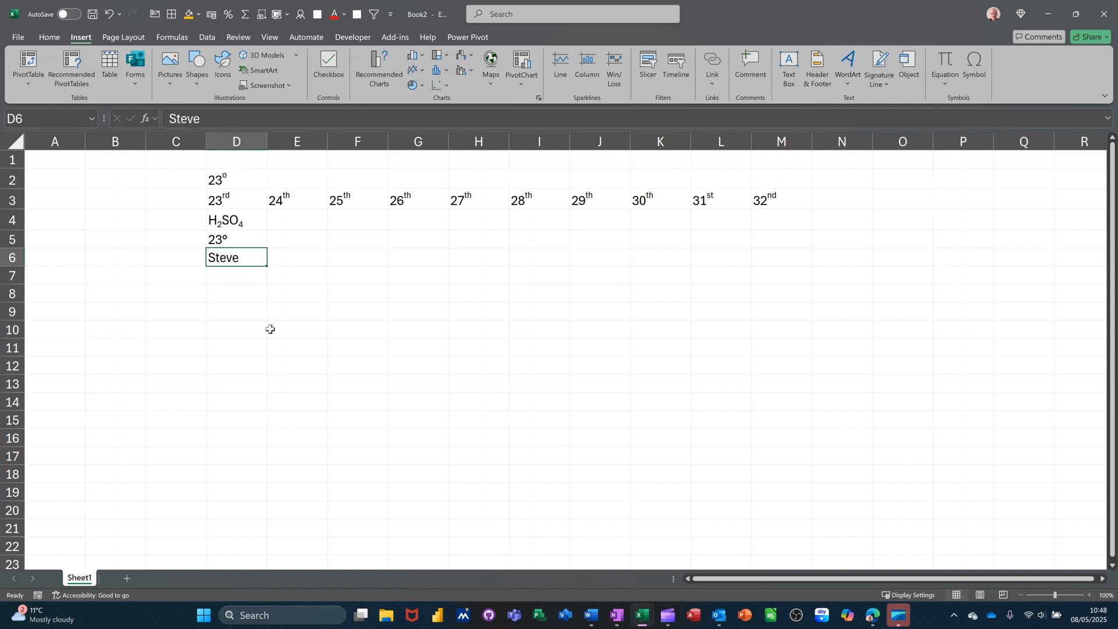
{"action": "key", "text": "ctrl+1"}
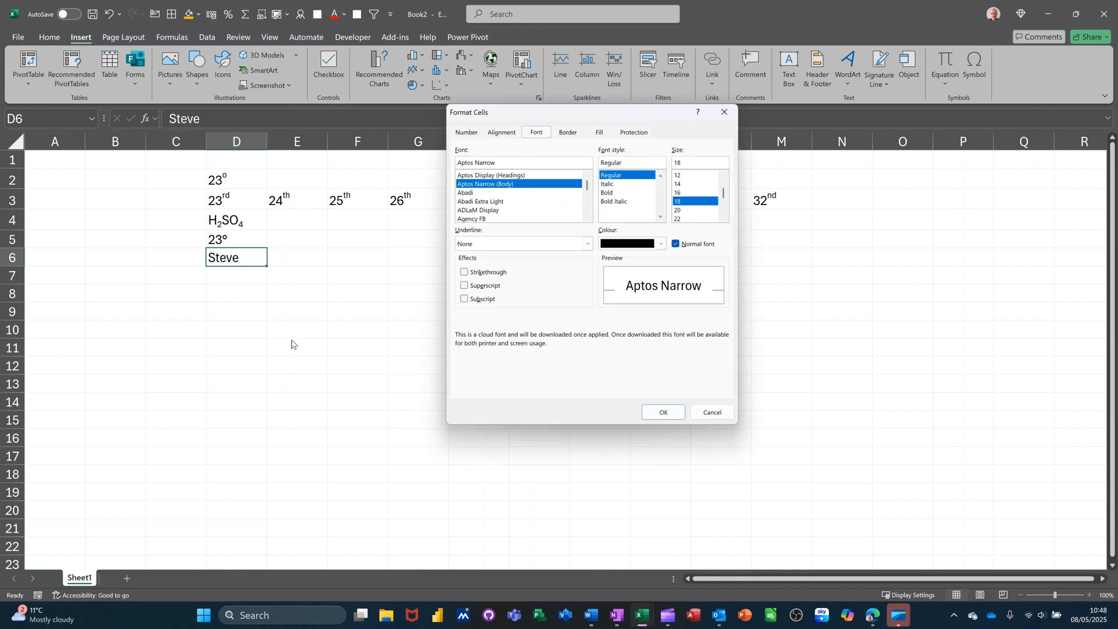
{"action": "left_click", "coordinate": [465, 272]}
{"action": "left_click", "coordinate": [664, 412]}
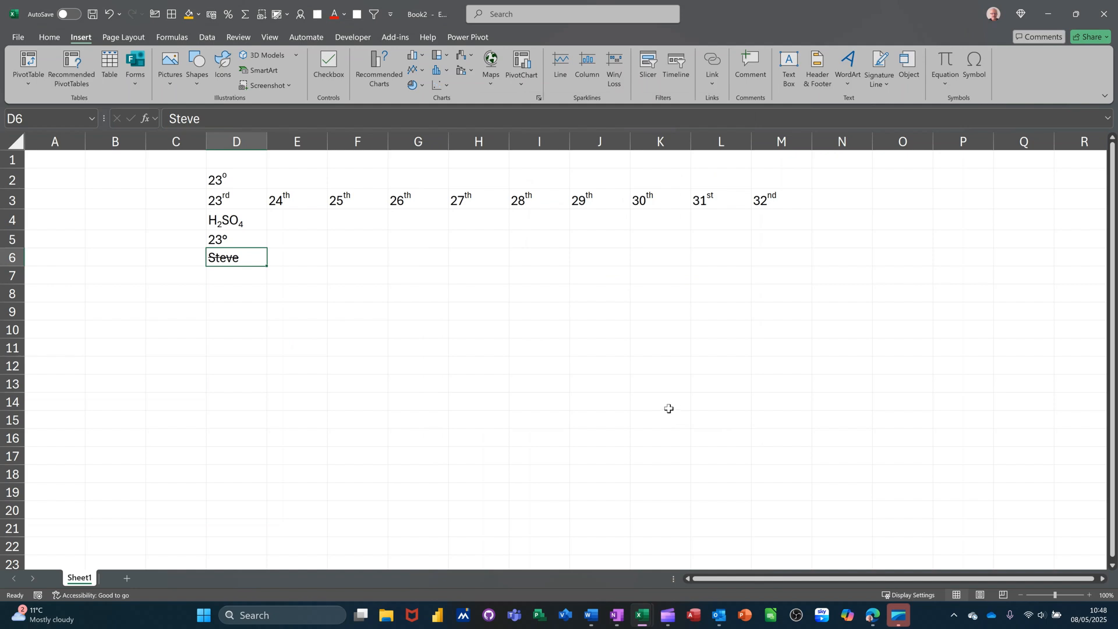
List Task 1 to Task 4 in F5:F8 by filling down from F5, and insert checkboxes in G5:G8.
{"action": "left_click", "coordinate": [360, 240]}
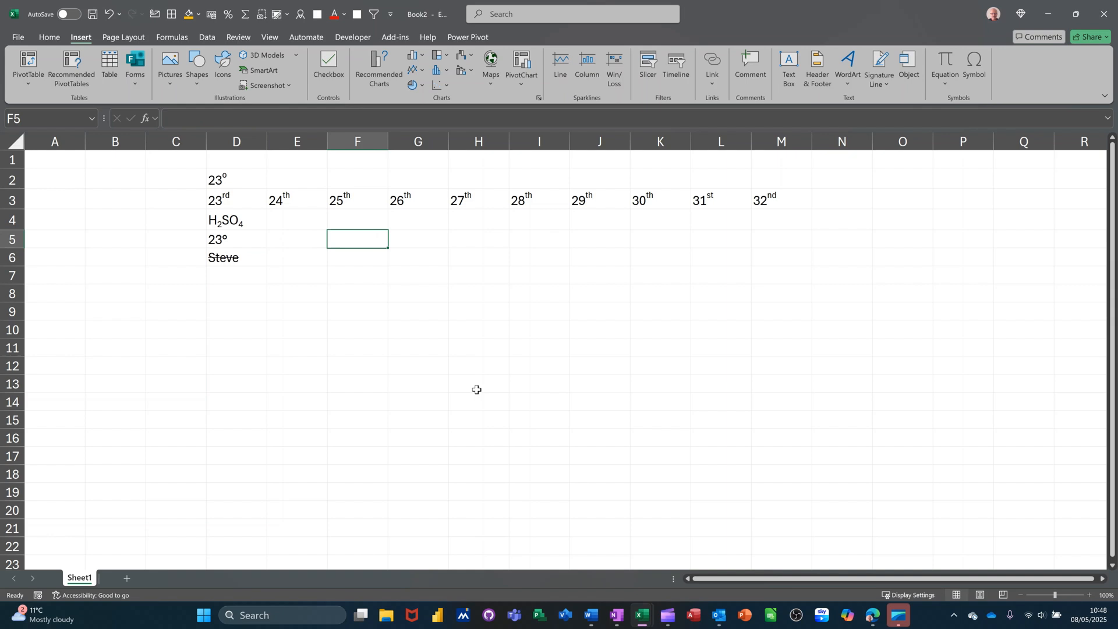
{"action": "type", "text": "Task 1"}
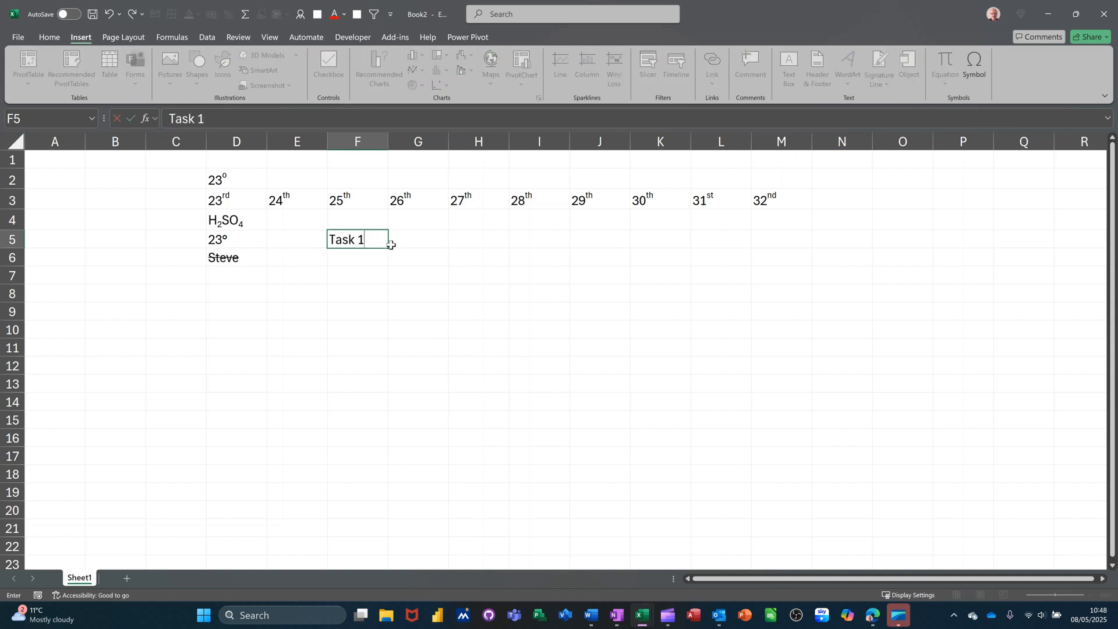
{"action": "left_click_drag", "start_coordinate": [389, 248], "coordinate": [376, 300]}
{"action": "left_click_drag", "start_coordinate": [421, 239], "coordinate": [418, 290]}
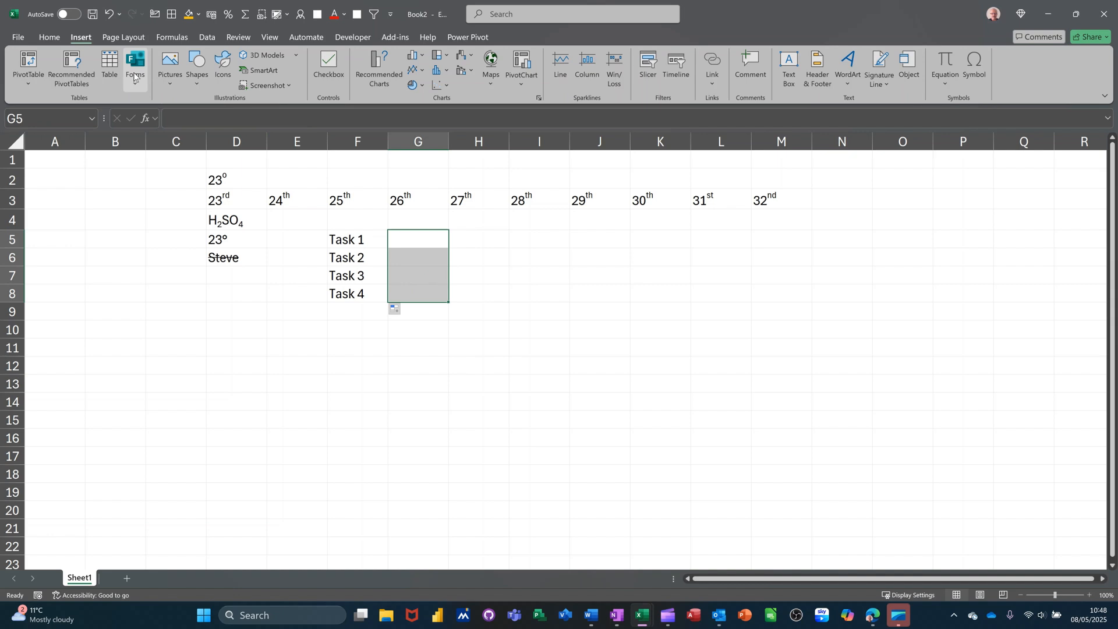
{"action": "left_click", "coordinate": [325, 66]}
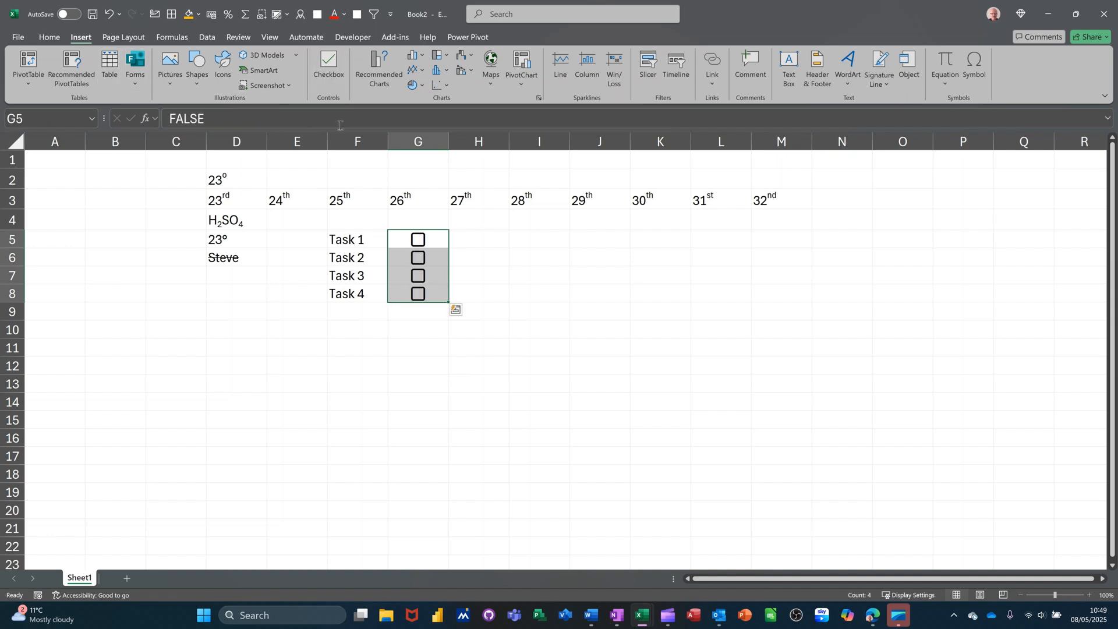
Tick the Task 1 checkbox in G5 and compare its underlying value with the unticked checkbox in G6.
{"action": "left_click", "coordinate": [418, 238]}
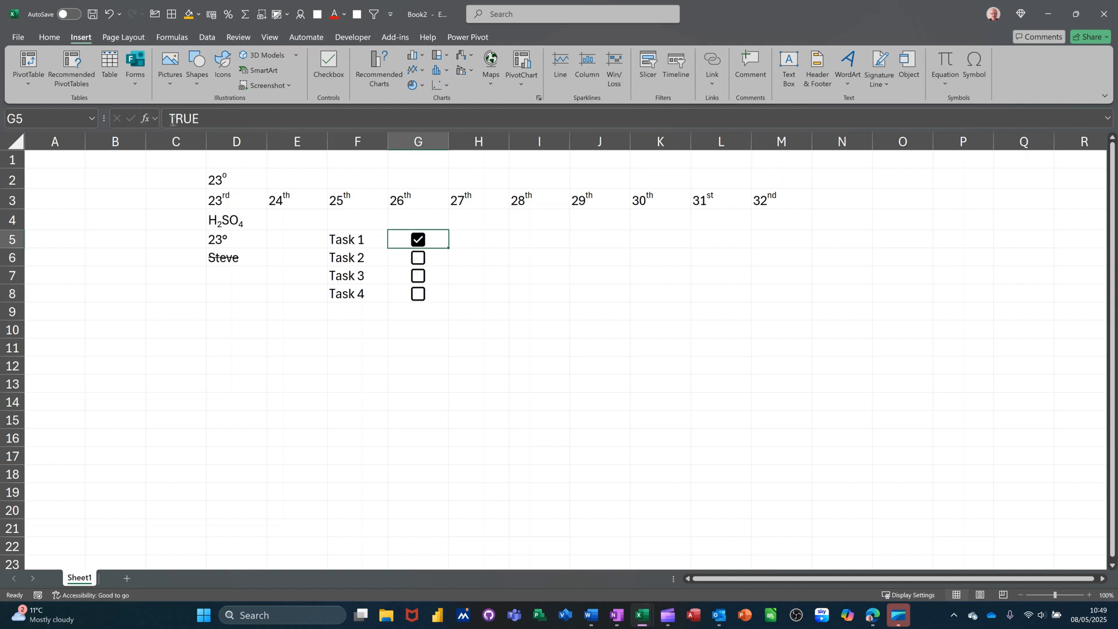
{"action": "left_click", "coordinate": [394, 261]}
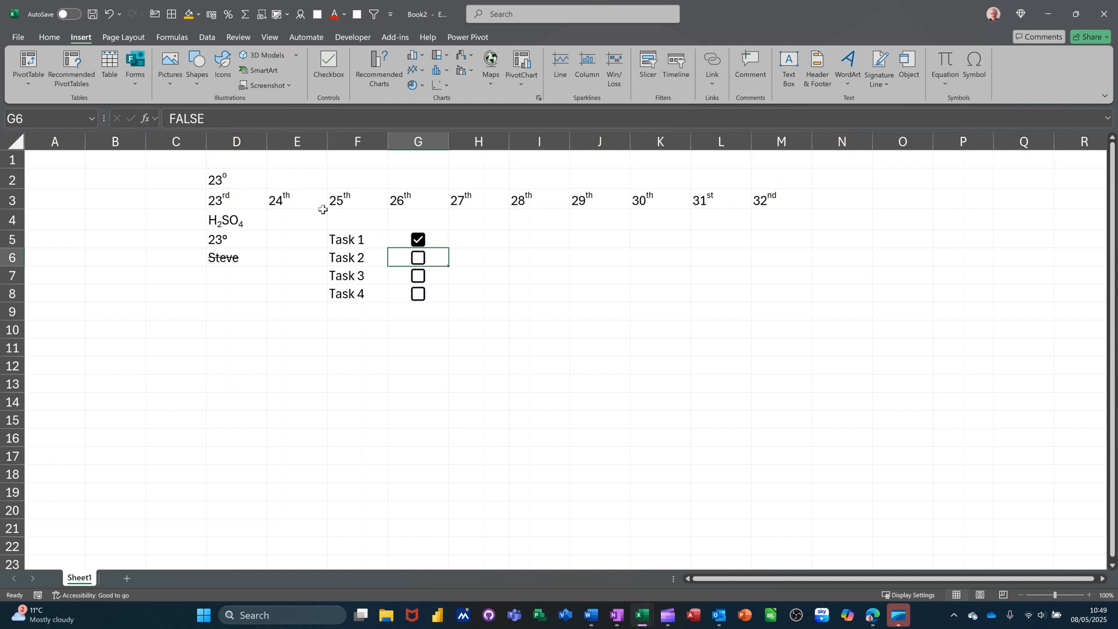
{"action": "left_click", "coordinate": [419, 244]}
{"action": "left_click", "coordinate": [420, 242]}
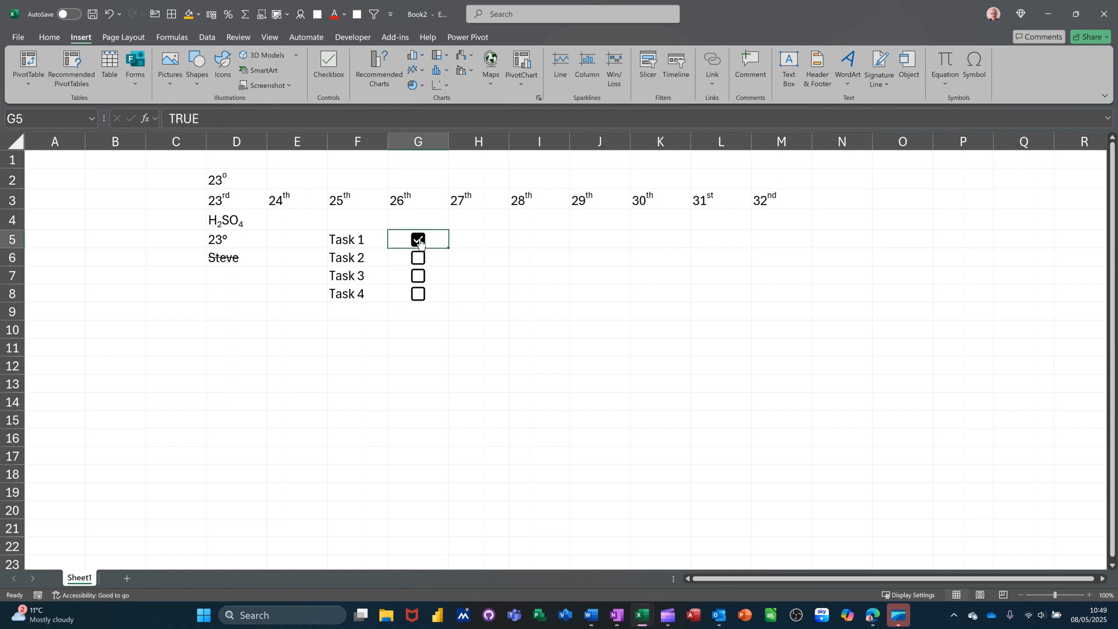
Start a formula-based conditional formatting rule for the task names in F5:F8 with the formula =$G5=true.
{"action": "left_click", "coordinate": [356, 239]}
{"action": "left_click_drag", "start_coordinate": [357, 239], "coordinate": [354, 294]}
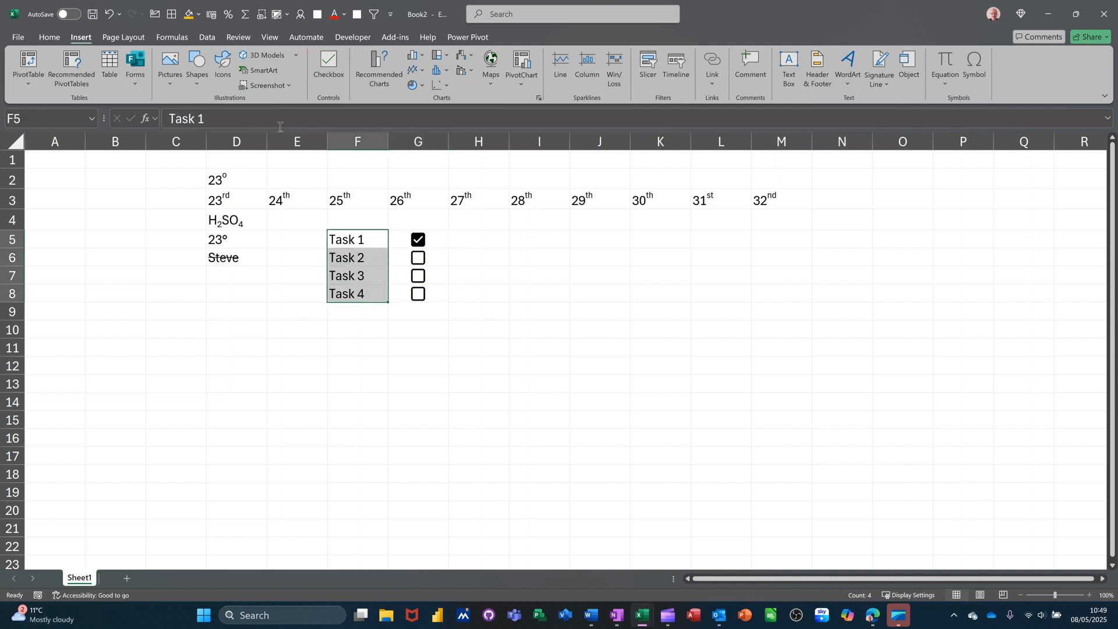
{"action": "left_click", "coordinate": [47, 38]}
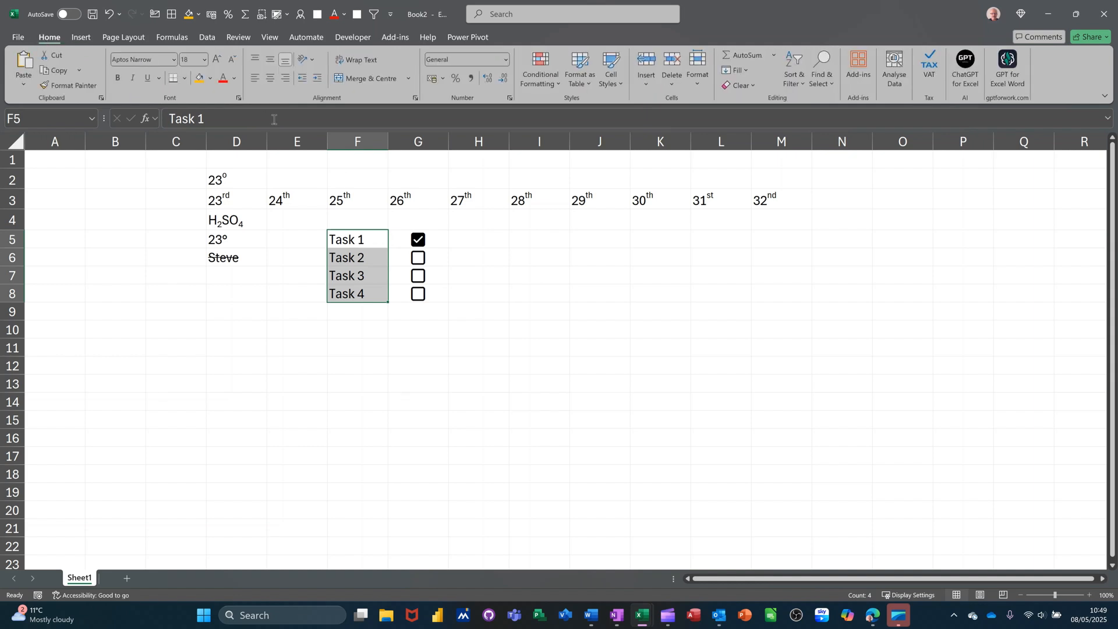
{"action": "left_click", "coordinate": [540, 69]}
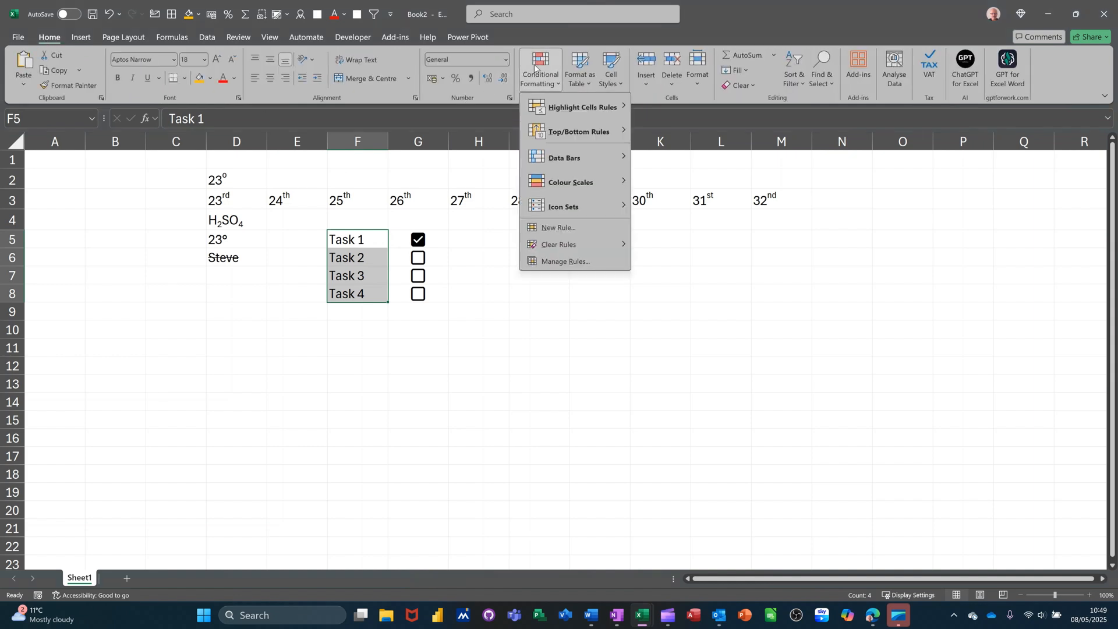
{"action": "left_click", "coordinate": [558, 263]}
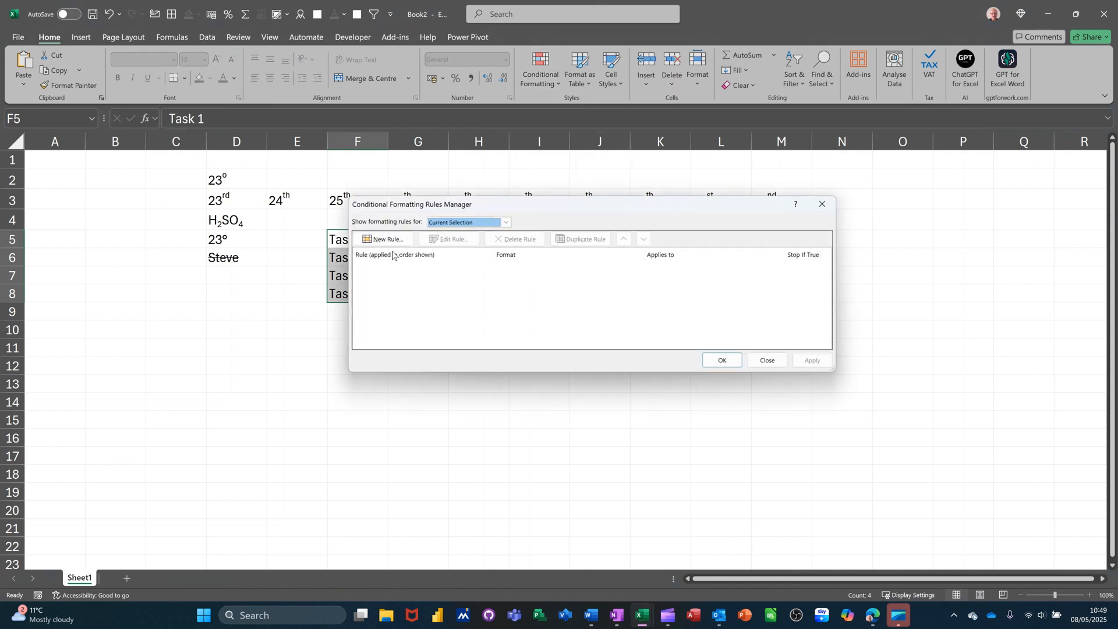
{"action": "left_click", "coordinate": [386, 241]}
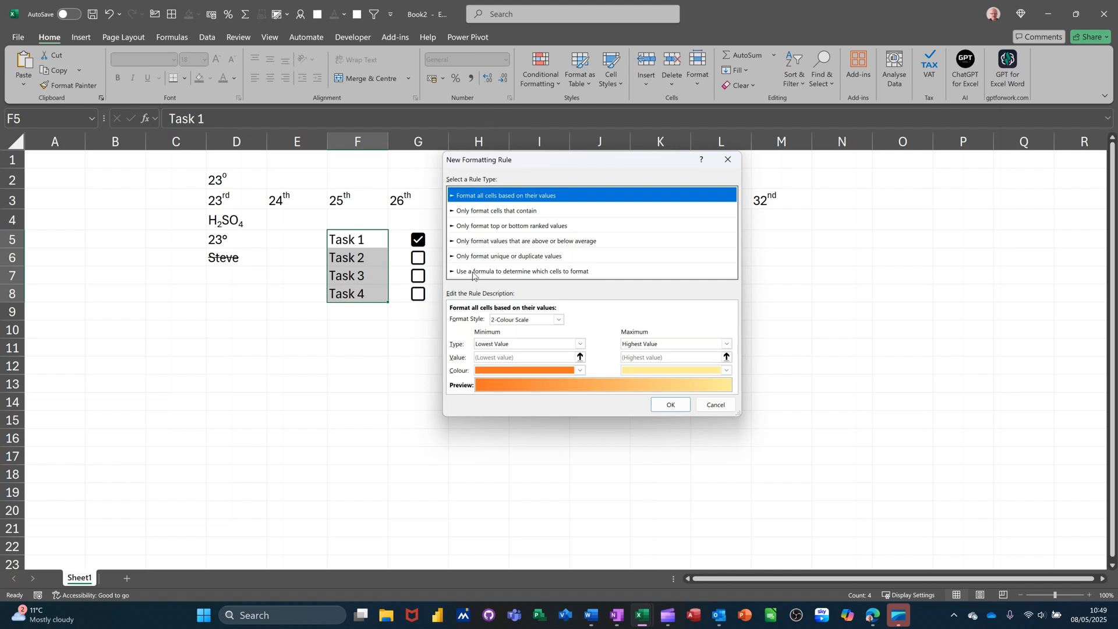
{"action": "left_click", "coordinate": [473, 272]}
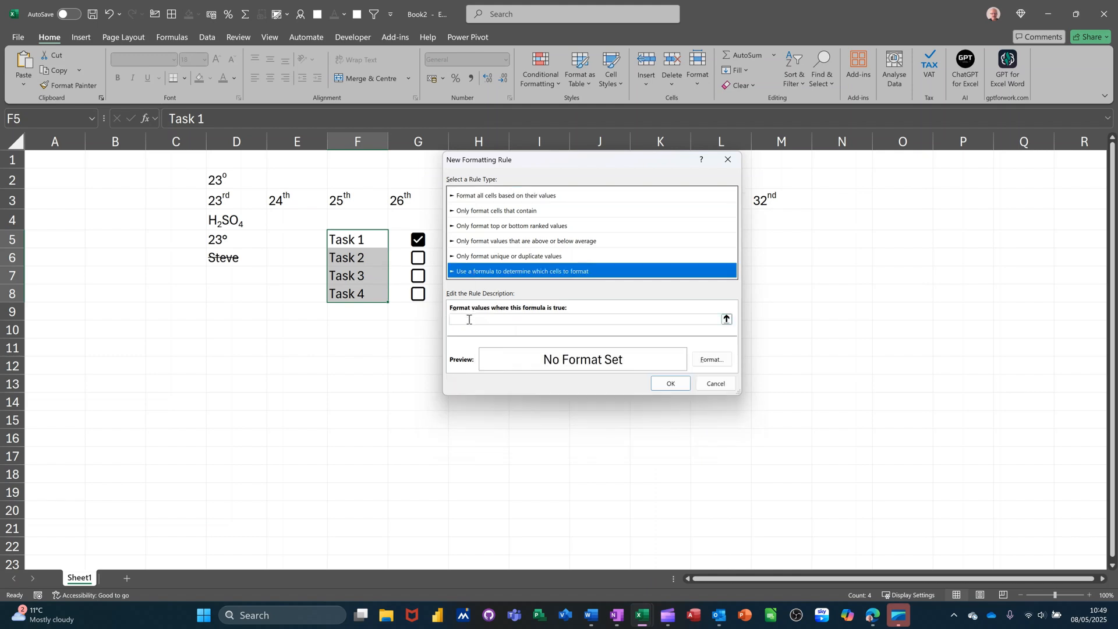
{"action": "left_click", "coordinate": [469, 320]}
{"action": "left_click", "coordinate": [398, 243]}
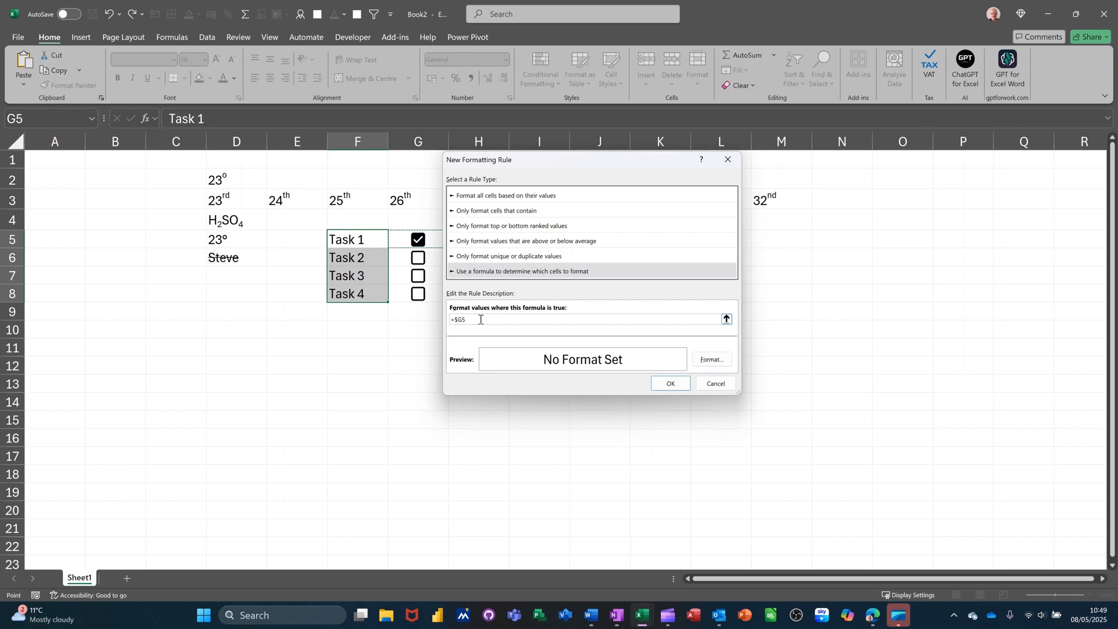
{"action": "type", "text": "=true"}
Set the rule's format to strikethrough with a red font colour and apply it to the task names.
{"action": "left_click", "coordinate": [712, 359]}
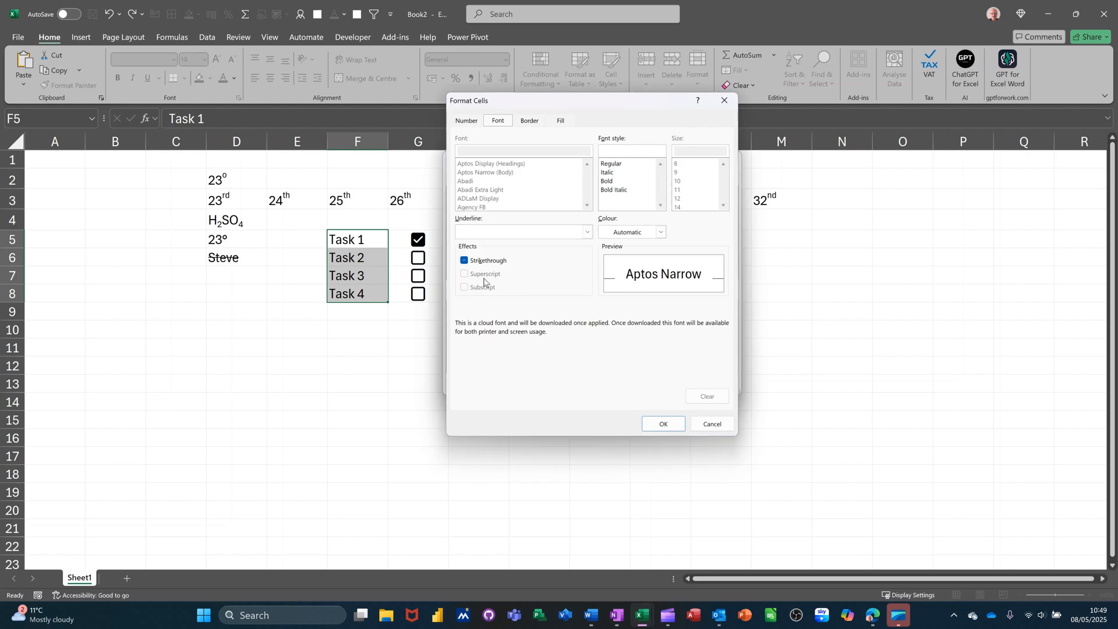
{"action": "left_click", "coordinate": [469, 266]}
{"action": "left_click", "coordinate": [465, 266]}
{"action": "left_click", "coordinate": [662, 236]}
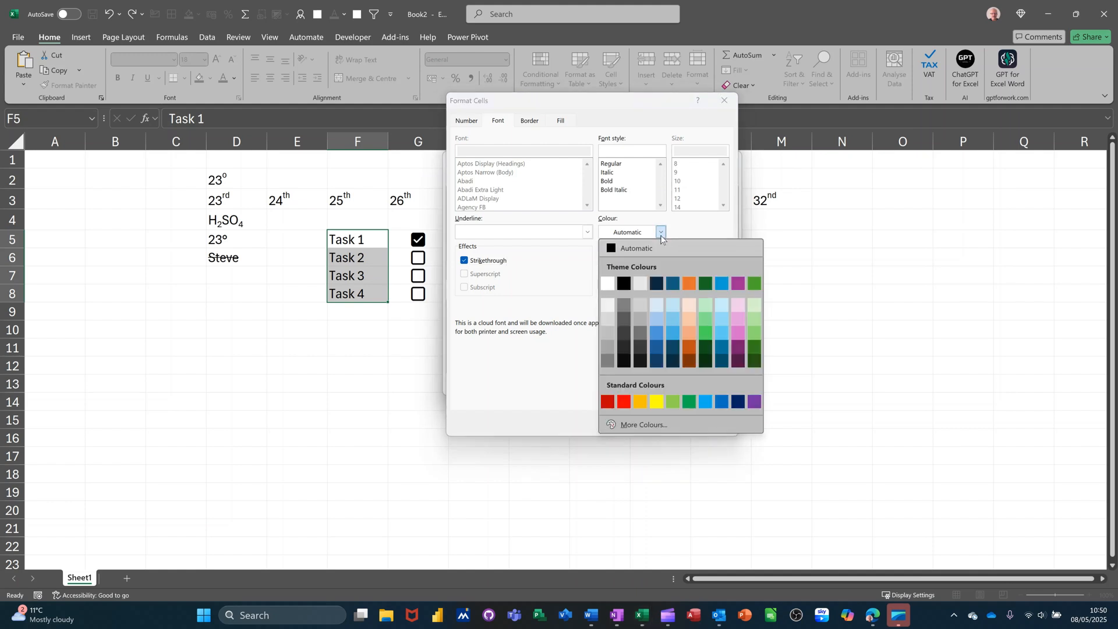
{"action": "left_click", "coordinate": [624, 402]}
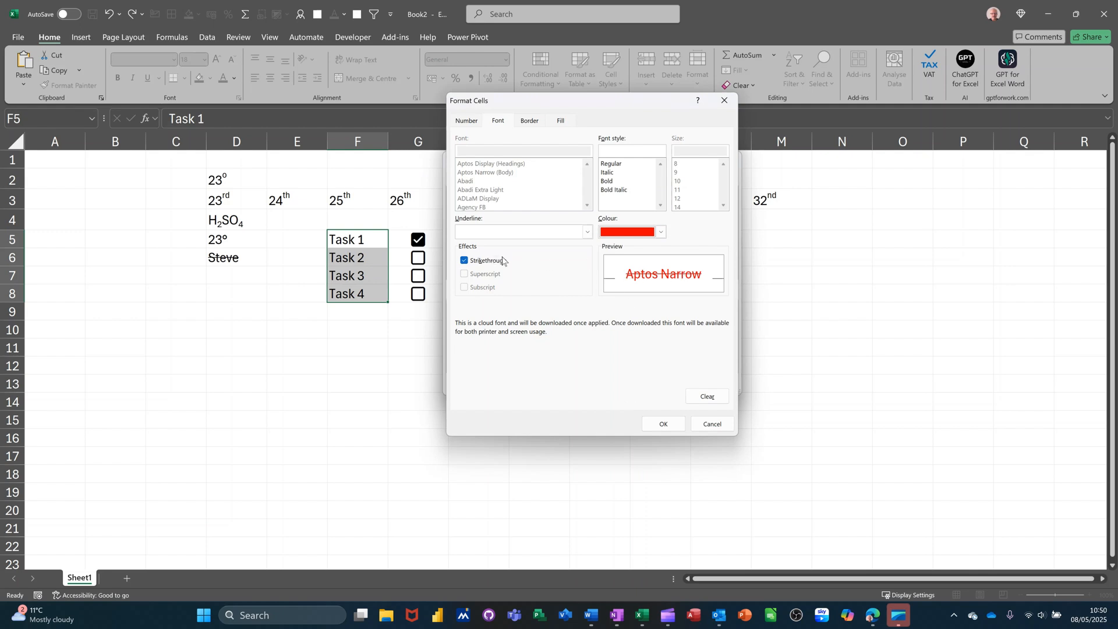
{"action": "left_click", "coordinate": [663, 424]}
{"action": "left_click", "coordinate": [669, 385]}
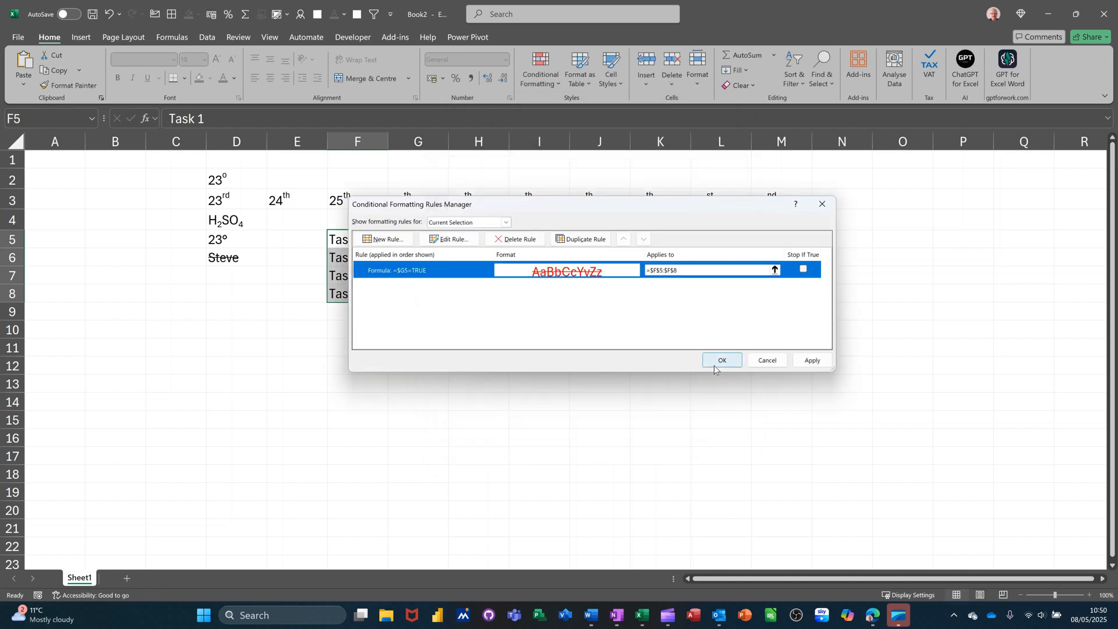
{"action": "left_click", "coordinate": [721, 360]}
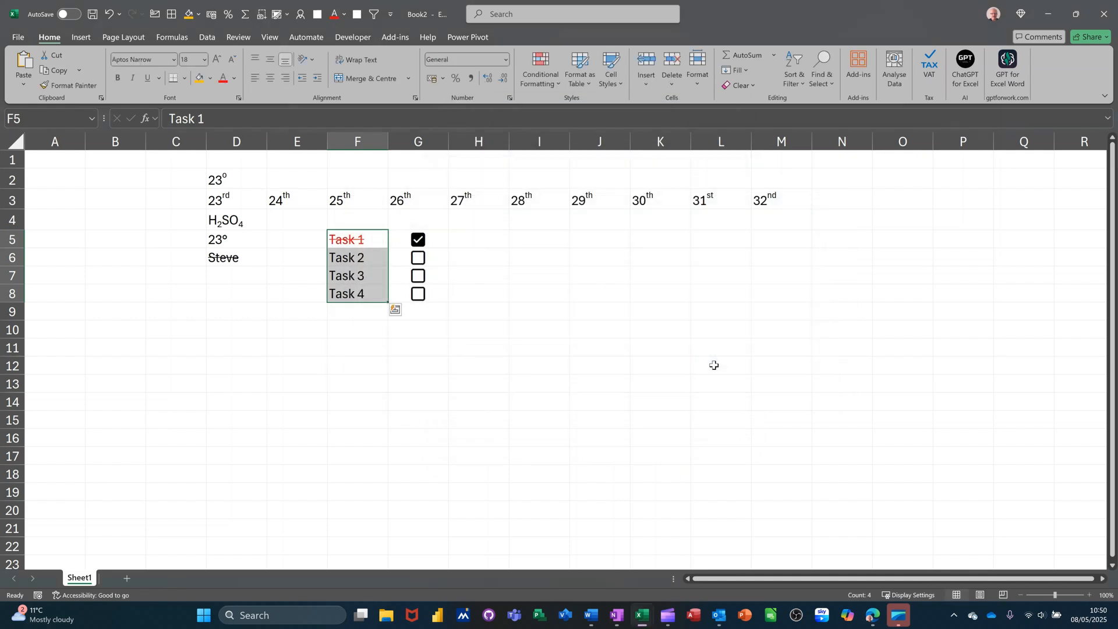
Tick the Task 2 and Task 3 checkboxes in G6 and G7 to test the conditional formatting.
{"action": "left_click", "coordinate": [407, 258]}
{"action": "left_click", "coordinate": [417, 258]}
{"action": "left_click", "coordinate": [417, 276]}
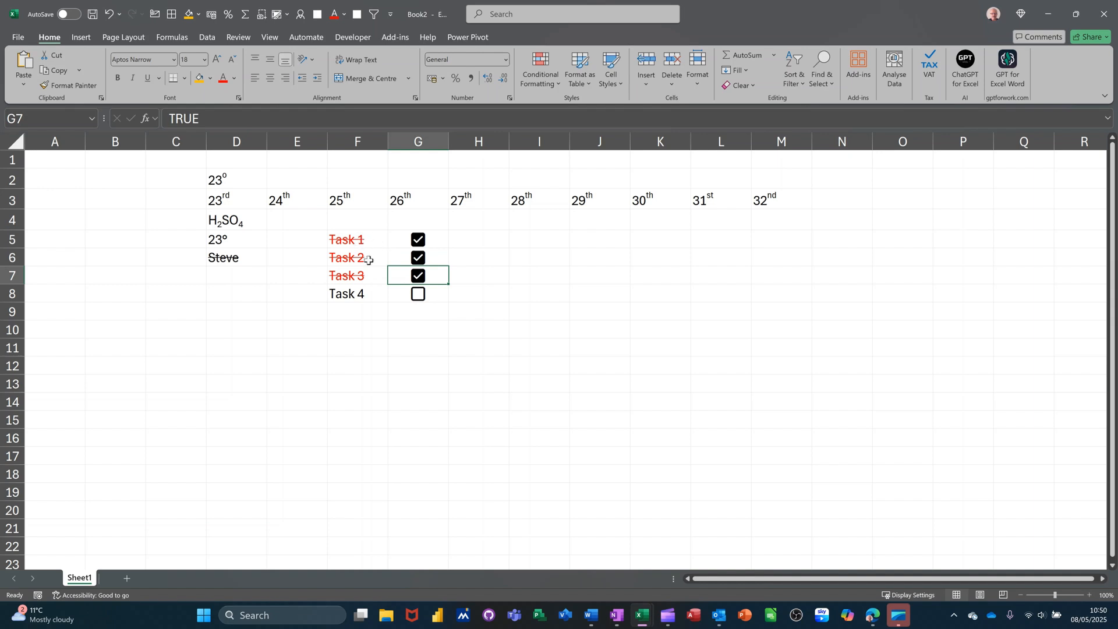
{"action": "left_click", "coordinate": [485, 285]}
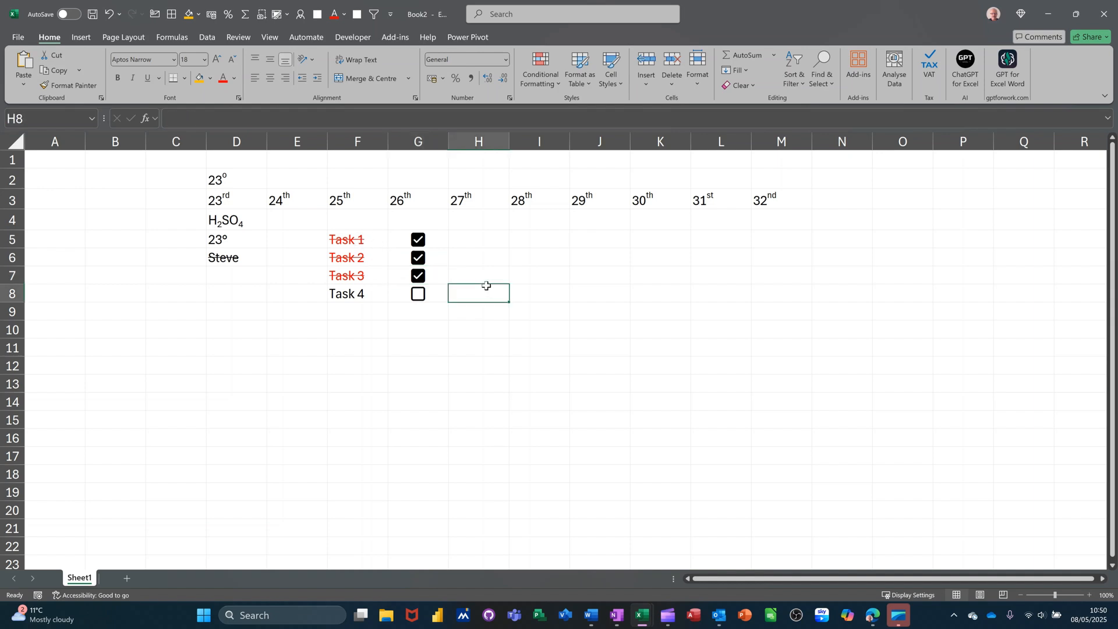